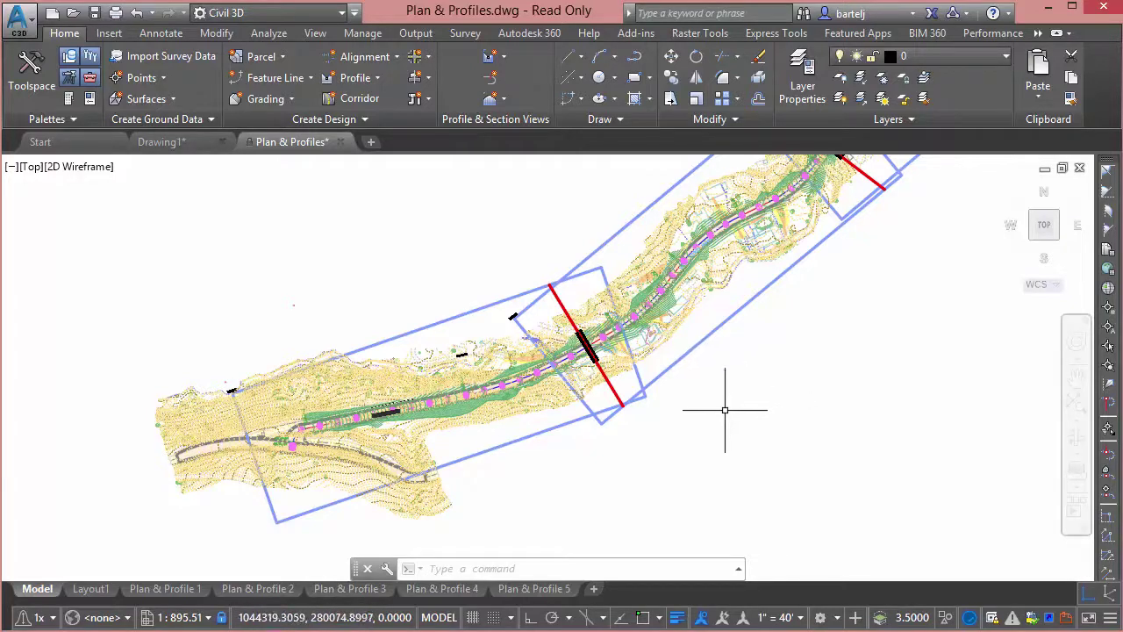
Zoom and pan the plan toward the Fish Pond Road corridor's northeast curve
scroll(273, 465, "up", 5)
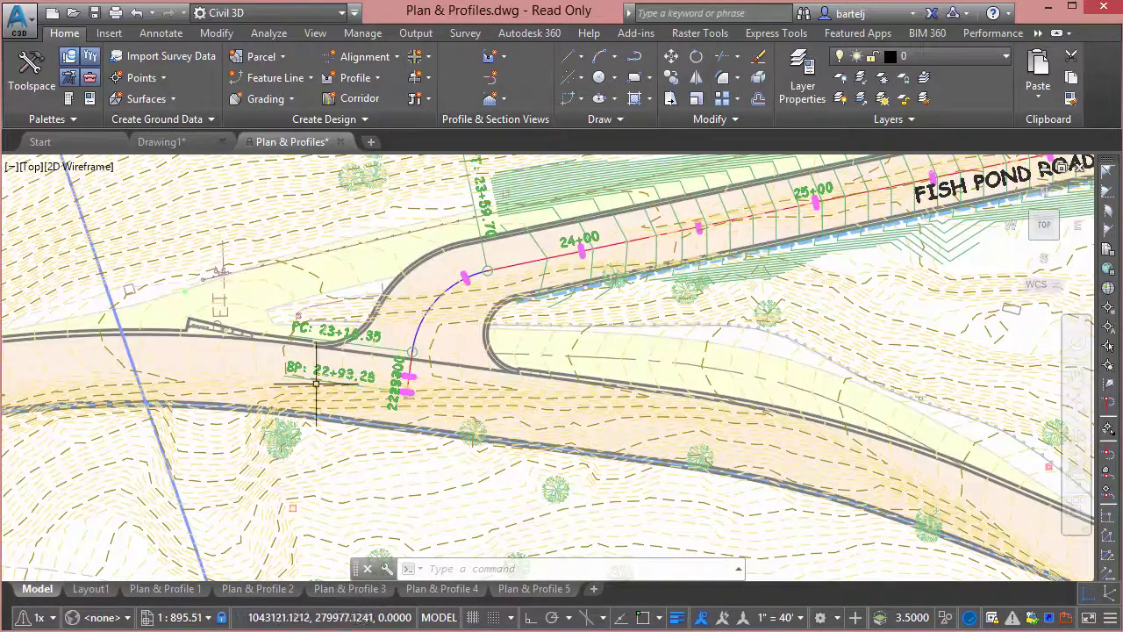
scroll(395, 389, "down", 8)
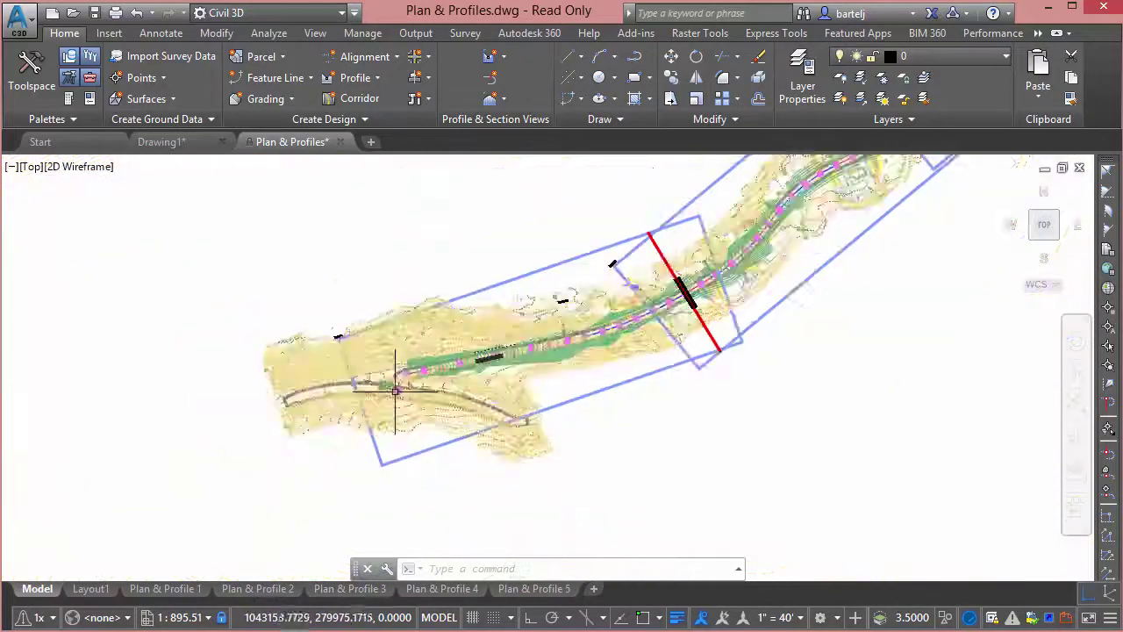
middle_click_drag(918, 264, 712, 446)
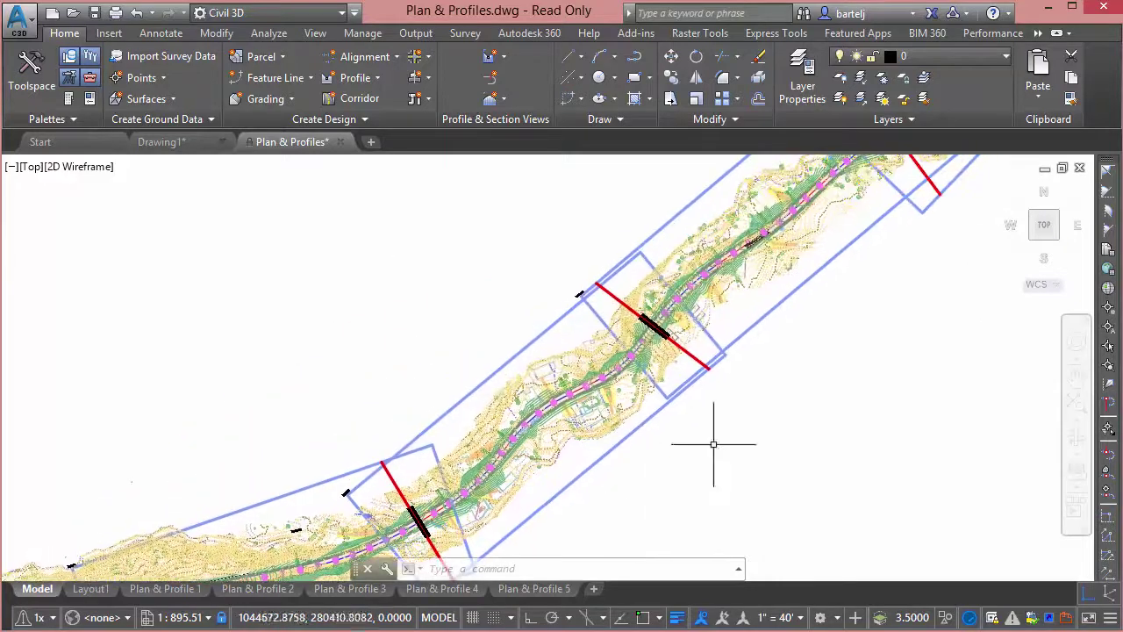
middle_click_drag(948, 255, 708, 489)
mouse_move(890, 326)
middle_mouse_down()
mouse_move(842, 296)
mouse_move(827, 466)
mouse_move(819, 359)
middle_mouse_up()
scroll(788, 259, "up", 3)
scroll(788, 259, "up", 6)
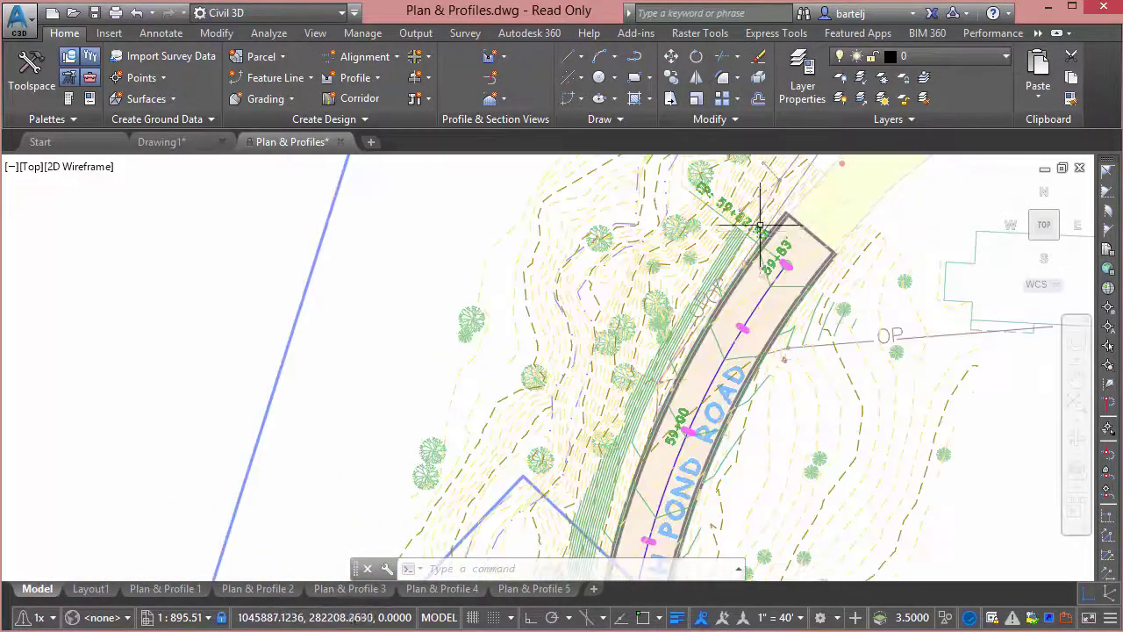
scroll(766, 291, "down", 8)
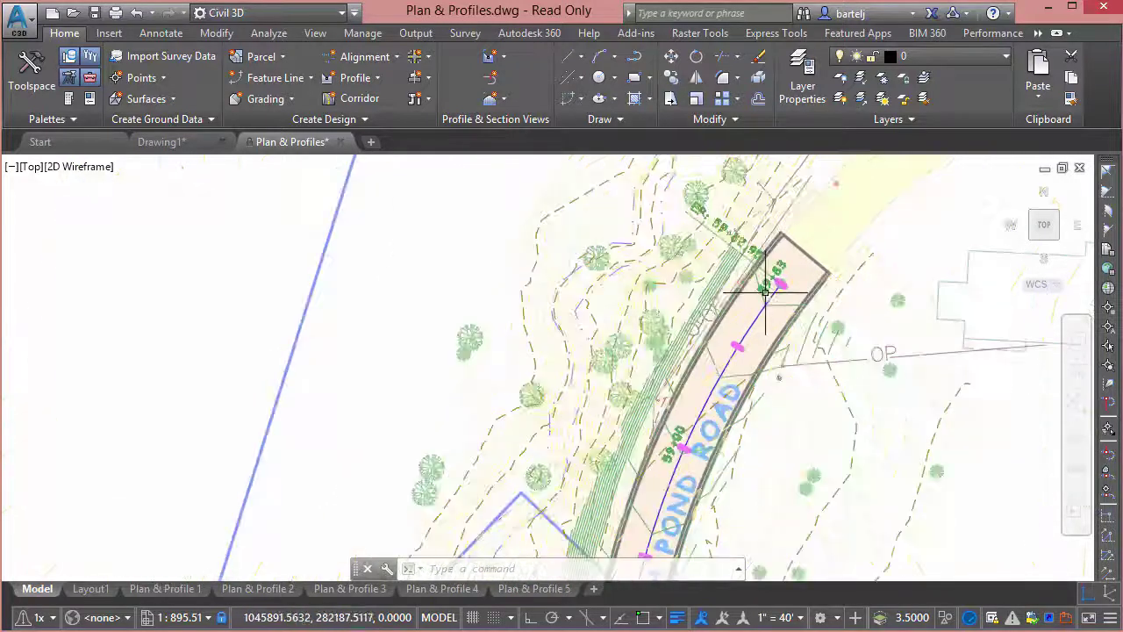
Pan along the corridor past each red section line to its western end
mouse_move(614, 451)
middle_mouse_down()
mouse_move(685, 279)
mouse_move(754, 224)
middle_mouse_up()
middle_click_drag(527, 477, 648, 238)
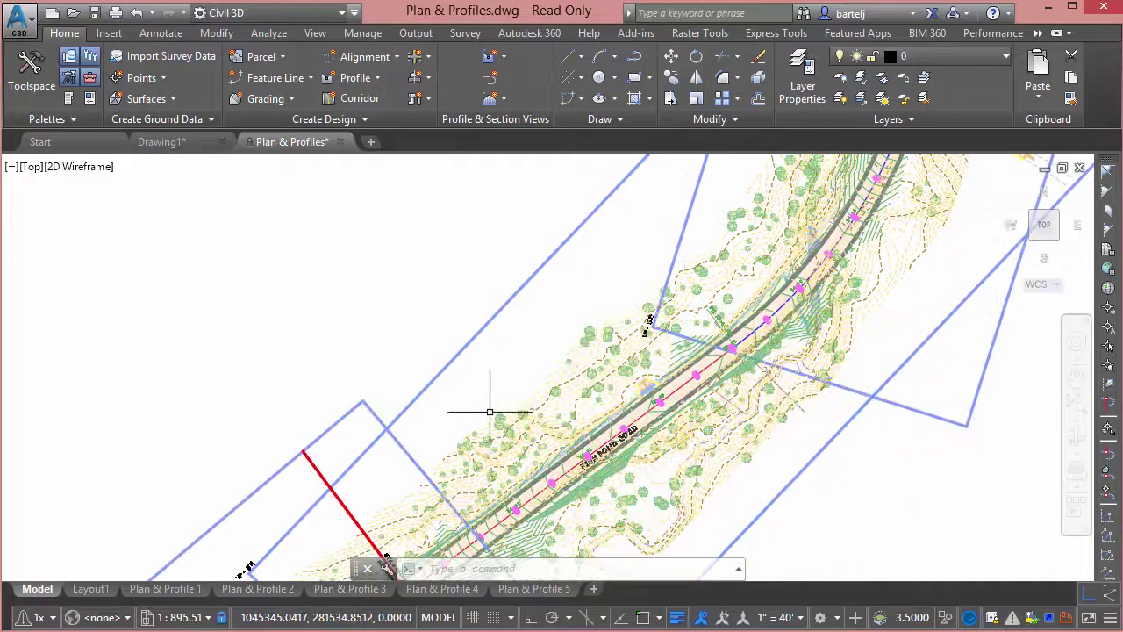
mouse_move(477, 439)
middle_mouse_down()
mouse_move(587, 251)
mouse_move(598, 324)
mouse_move(468, 394)
mouse_move(554, 295)
middle_mouse_up()
middle_click_drag(484, 419, 711, 238)
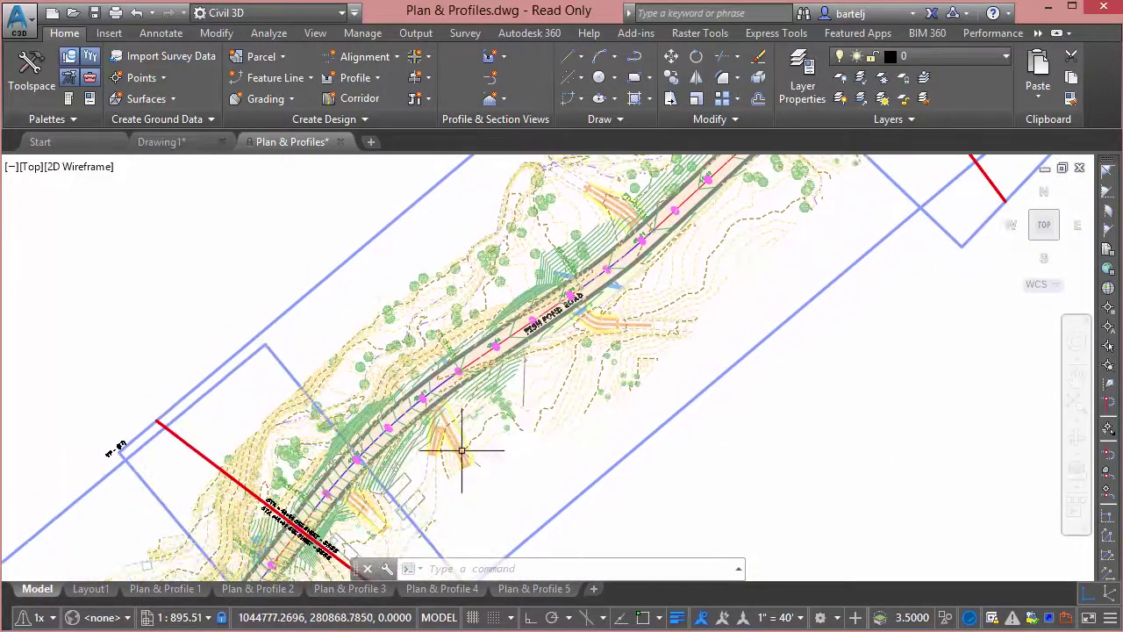
middle_click_drag(459, 447, 697, 221)
middle_click_drag(467, 487, 707, 278)
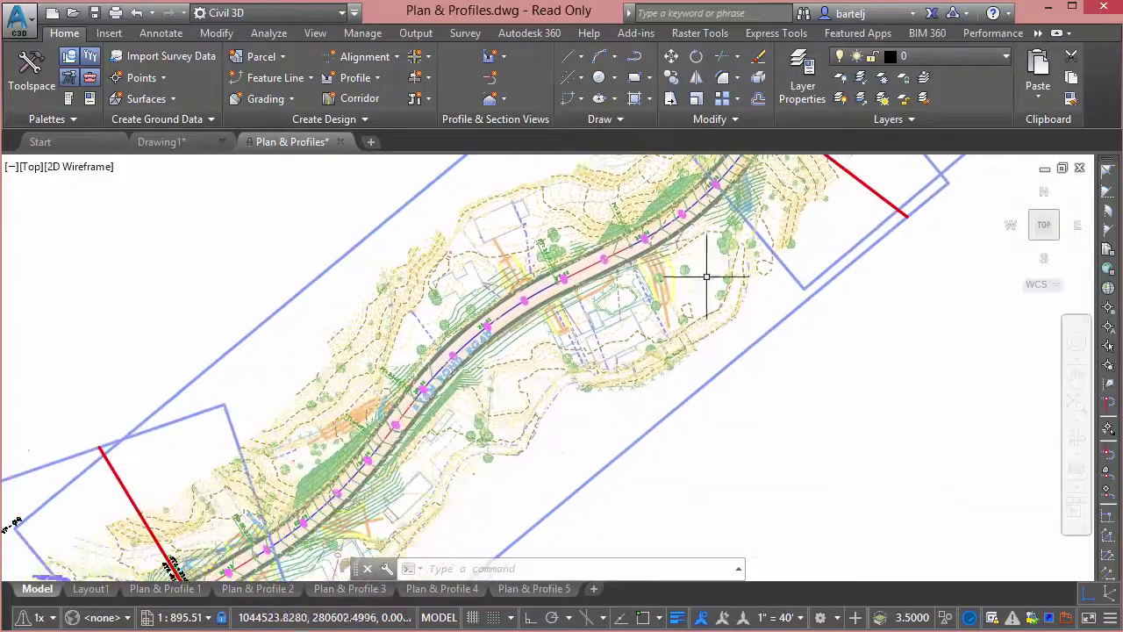
mouse_move(440, 462)
middle_mouse_down()
mouse_move(552, 364)
mouse_move(647, 304)
middle_mouse_up()
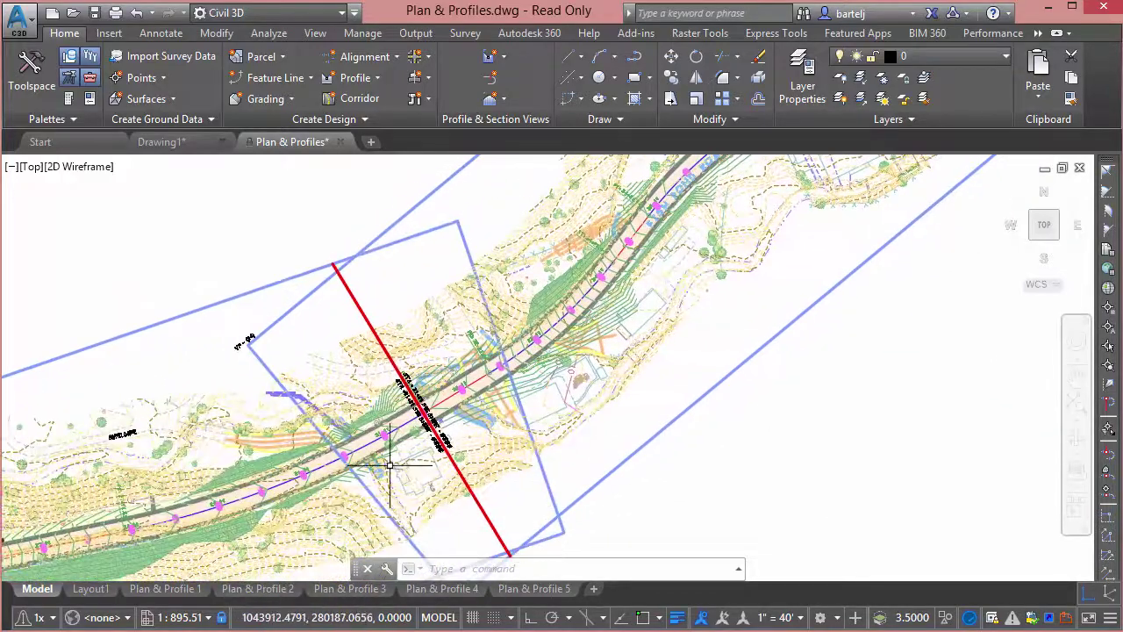
mouse_move(390, 466)
middle_mouse_down()
mouse_move(509, 389)
mouse_move(725, 301)
mouse_move(755, 310)
middle_mouse_up()
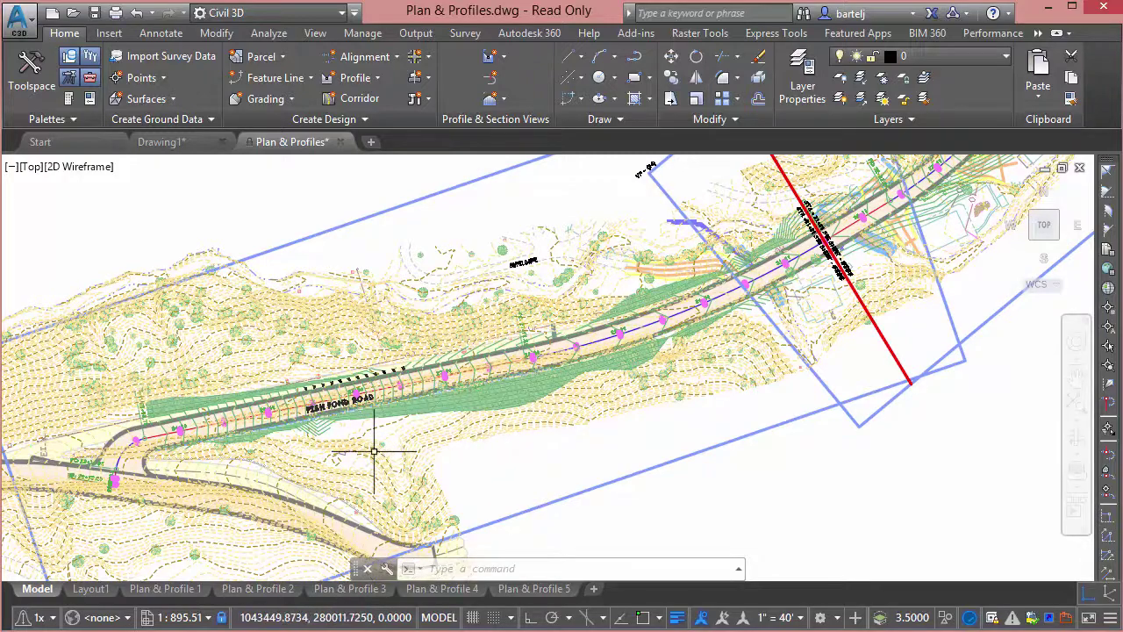
middle_click_drag(353, 459, 496, 406)
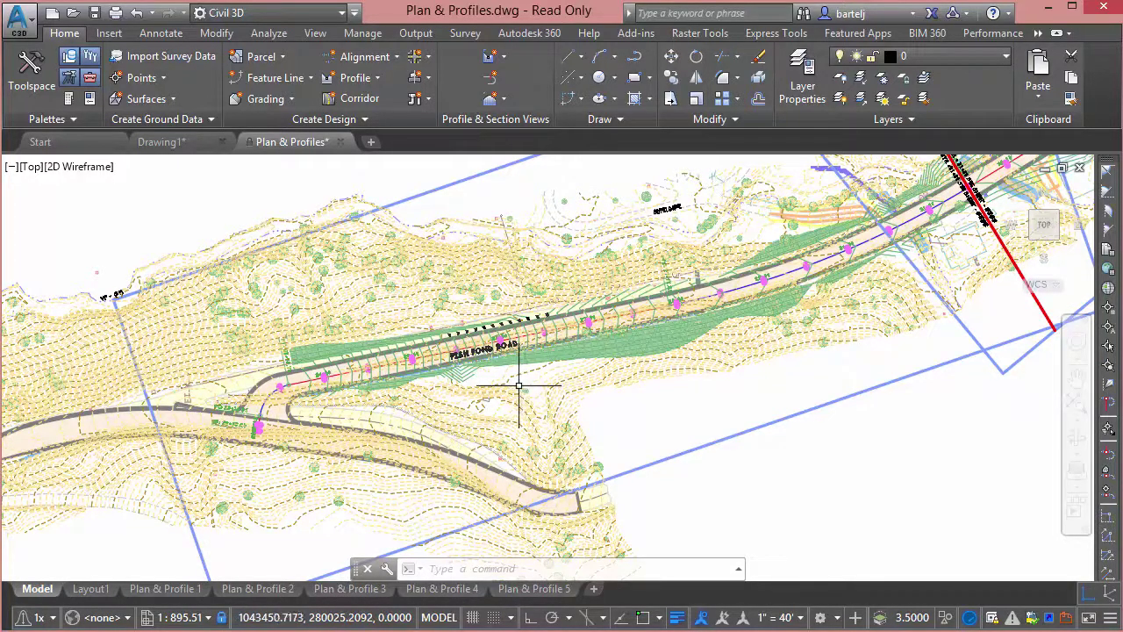
Apply the Two: Vertical viewport configuration and make the left viewport active
left_click(315, 32)
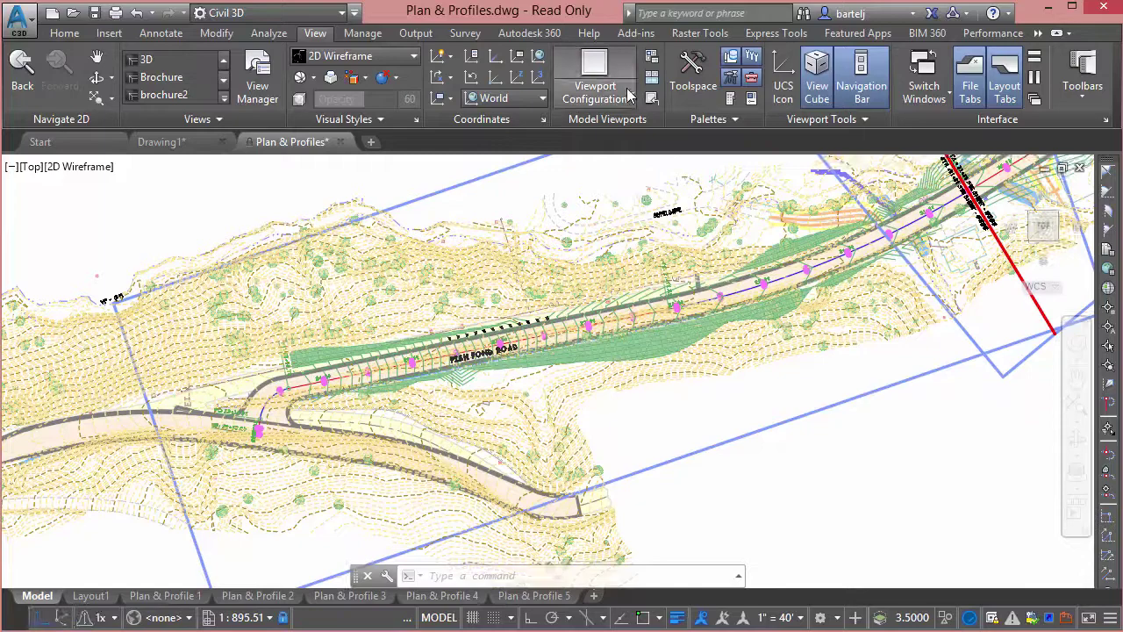
left_click(628, 94)
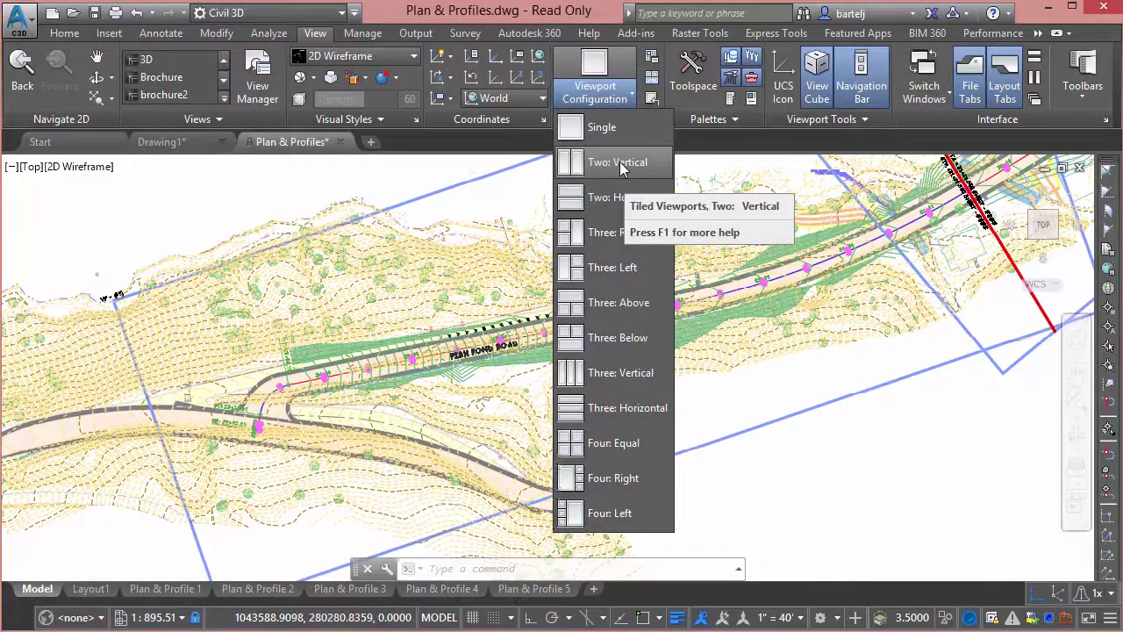
left_click(618, 164)
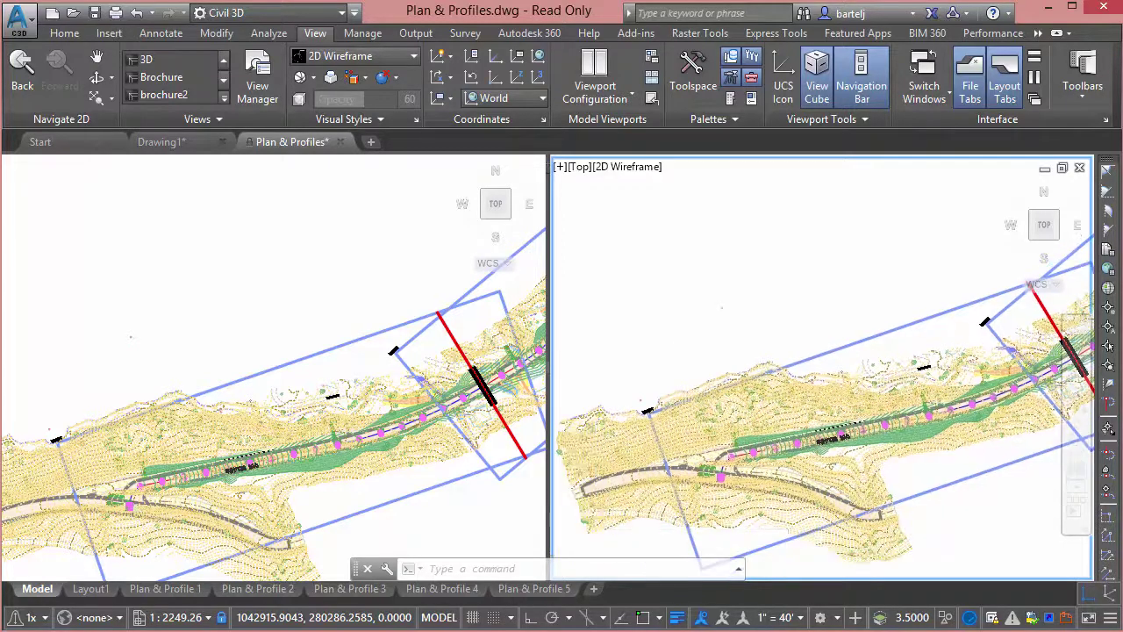
left_click(93, 368)
Zoom the left viewport onto the road intersection and drag its divider left to widen the right viewport
mouse_move(138, 501)
middle_mouse_down()
mouse_move(220, 375)
mouse_move(214, 389)
middle_mouse_up()
scroll(215, 373, "up", 2)
scroll(215, 373, "up", 3)
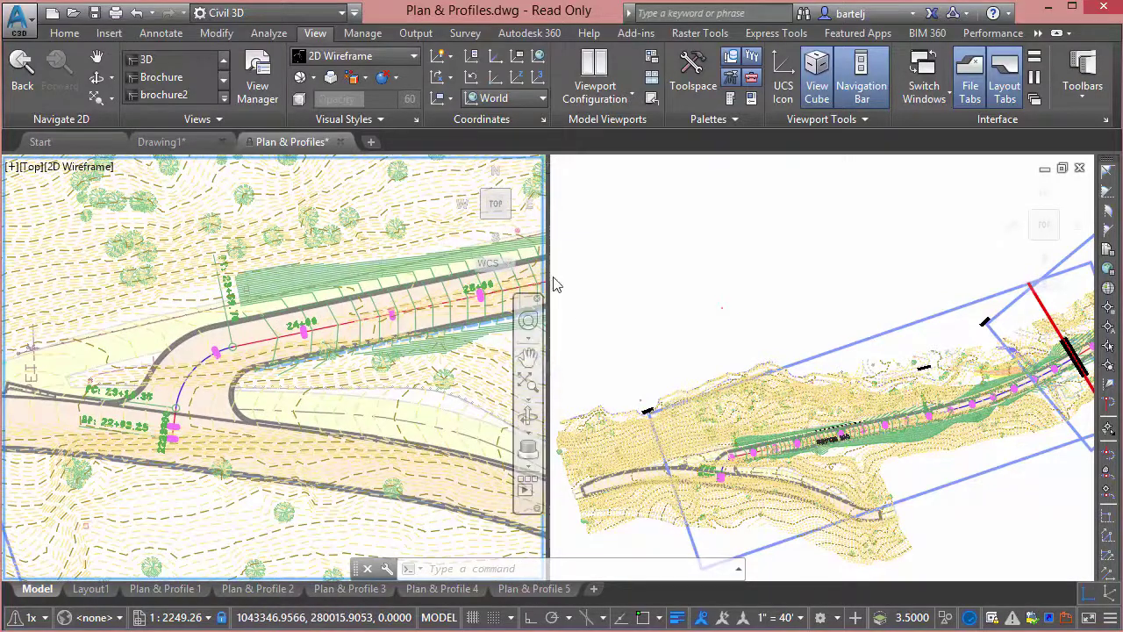
left_click_drag(550, 268, 390, 268)
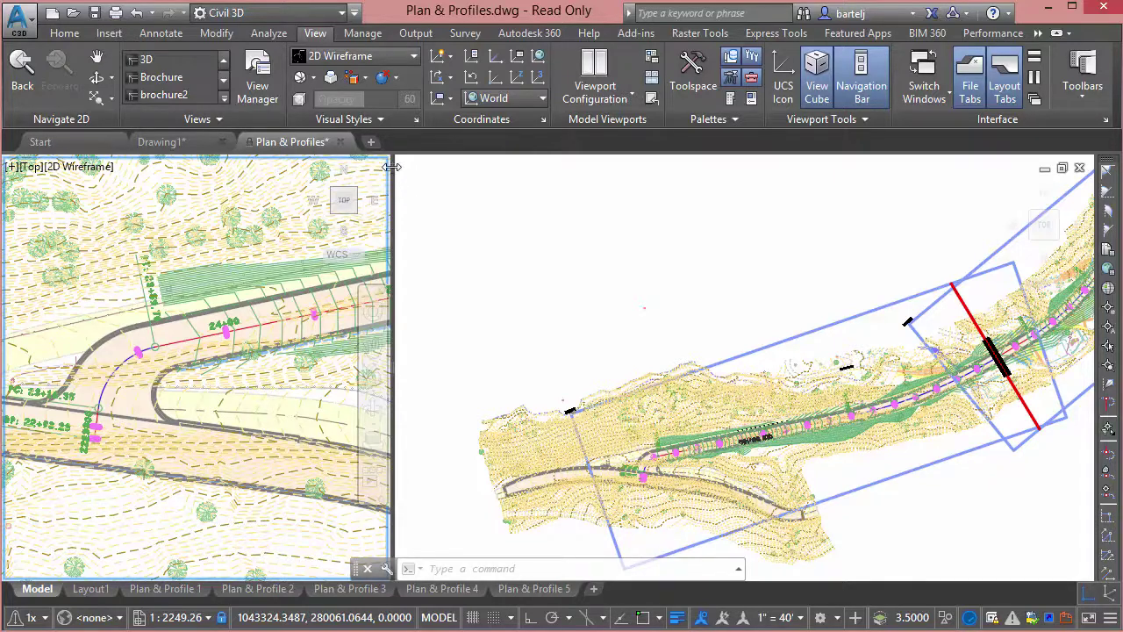
Split the right viewport into a wide lower view and three small upper views
left_click_drag(392, 167, 716, 342)
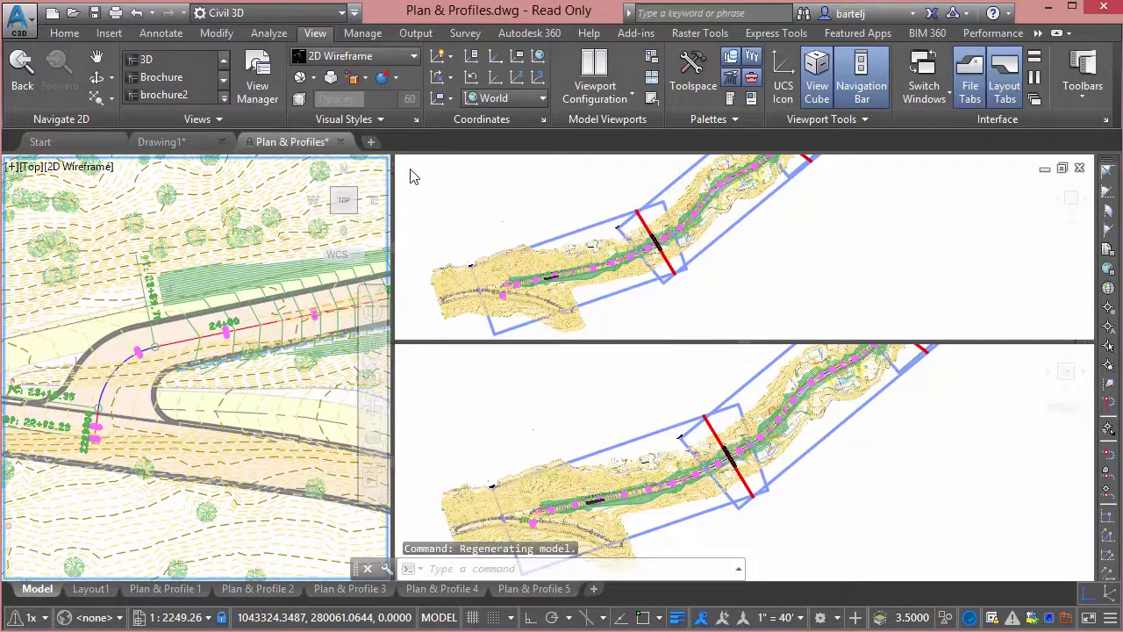
left_click_drag(395, 165, 838, 333)
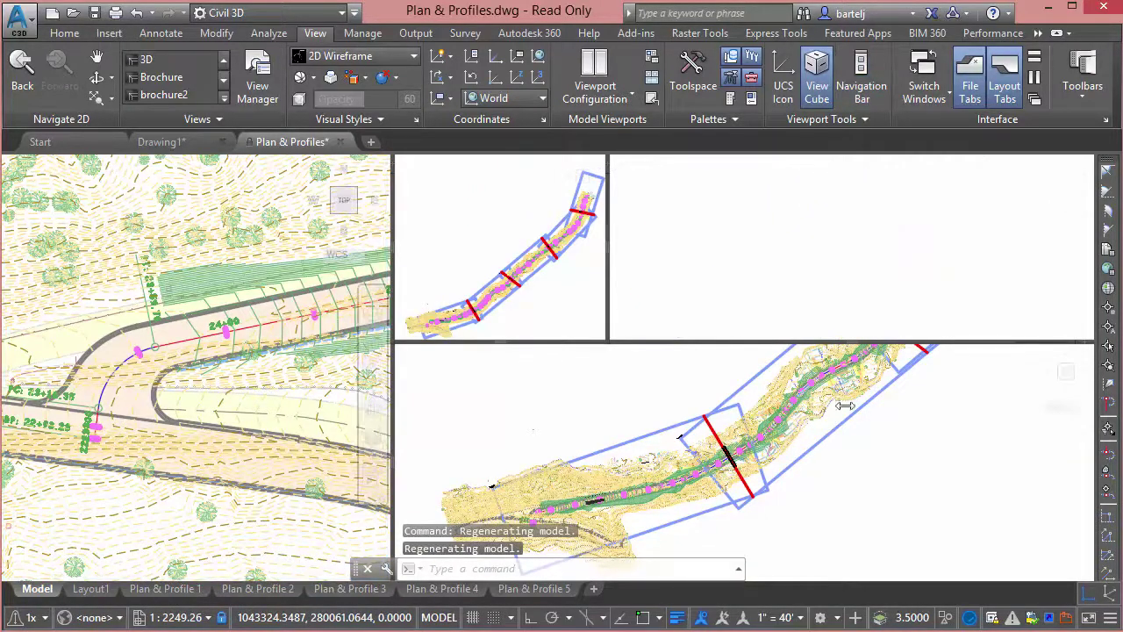
Zoom in the top-left small viewport
left_click(480, 279)
scroll(516, 286, "up", 5)
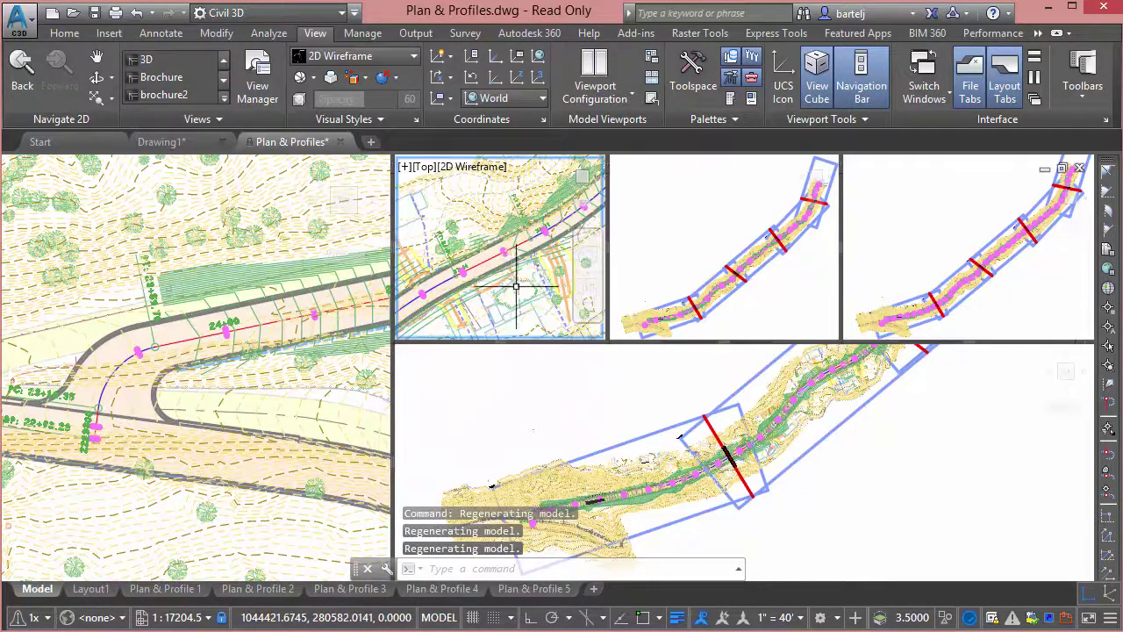
scroll(516, 286, "up", 2)
scroll(514, 295, "up", 2)
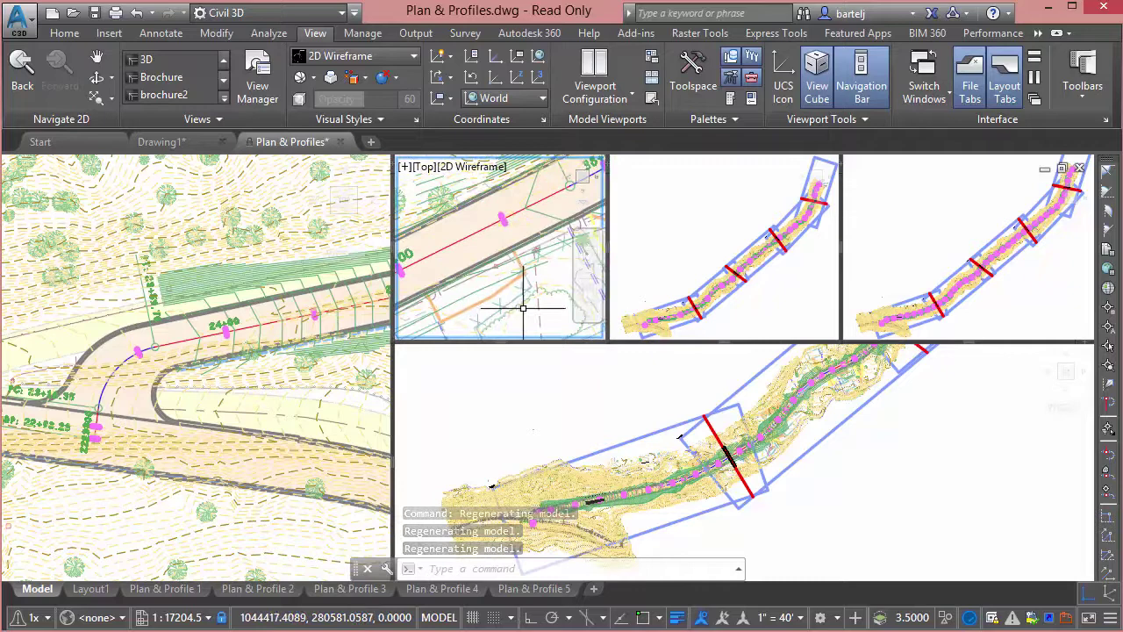
scroll(518, 289, "up", 3)
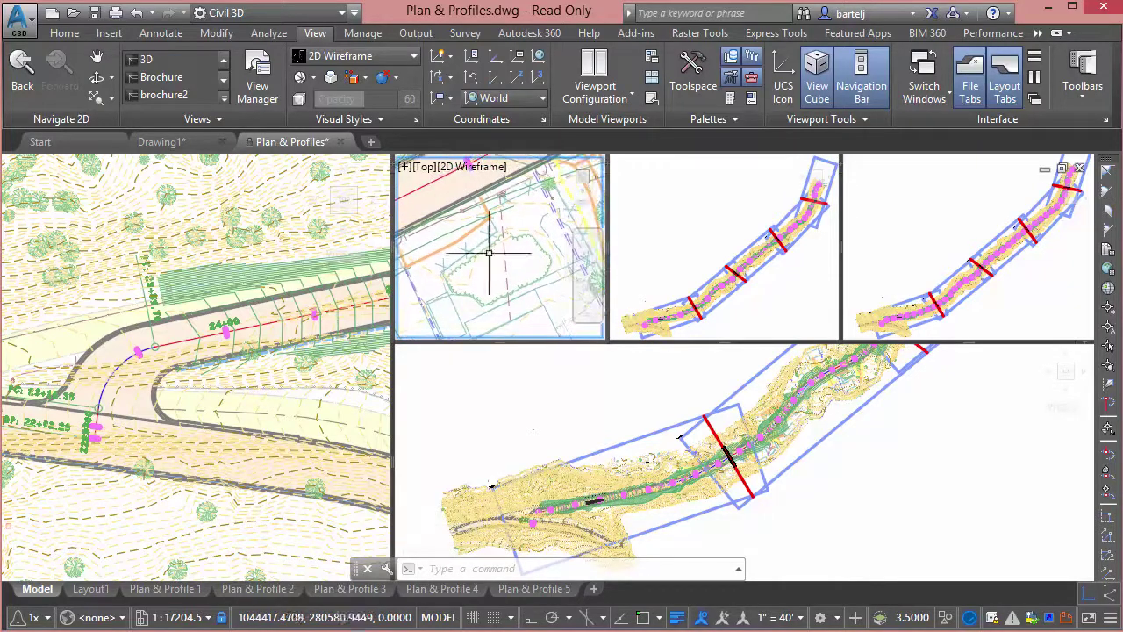
Frame the top-middle viewport on the building outline near station 59+00
left_click(725, 251)
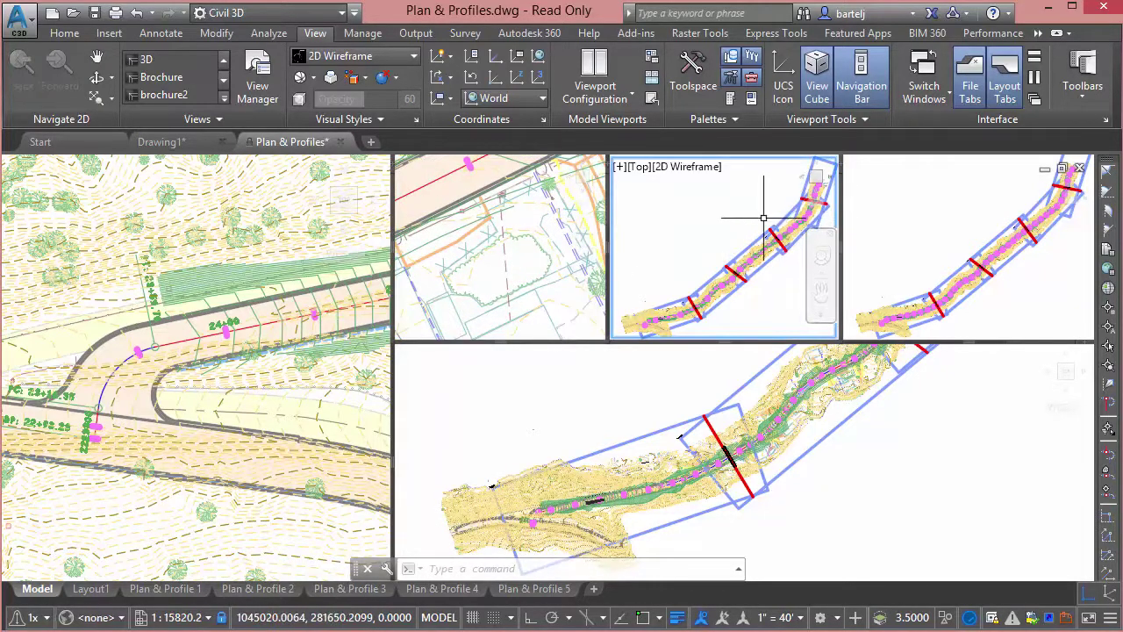
left_click(705, 237)
left_click(733, 220)
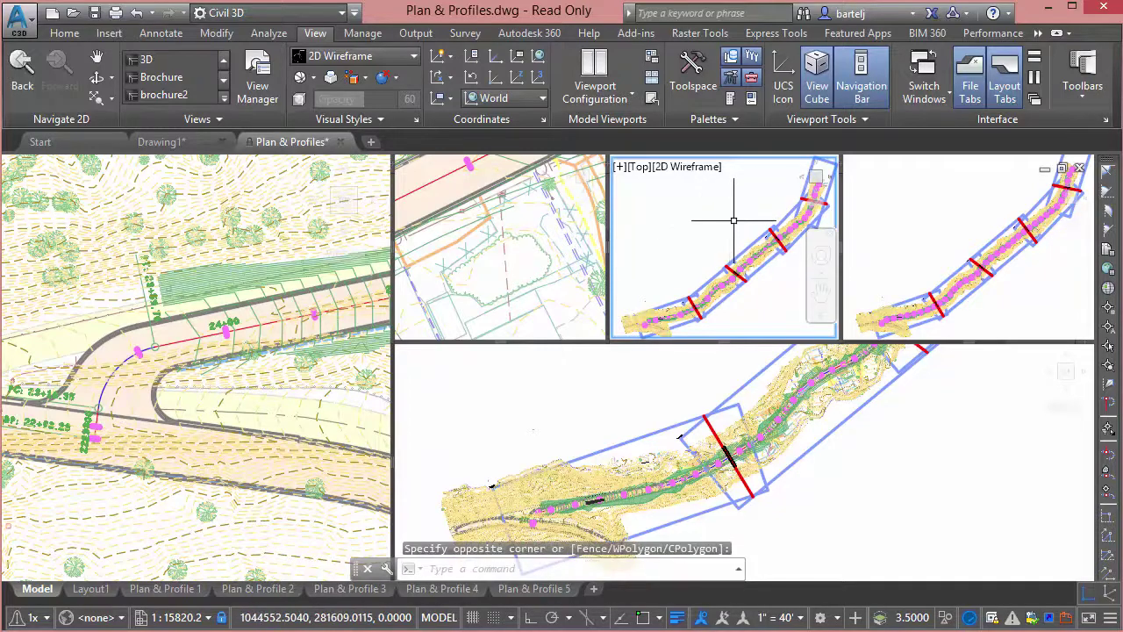
scroll(719, 244, "up", 5)
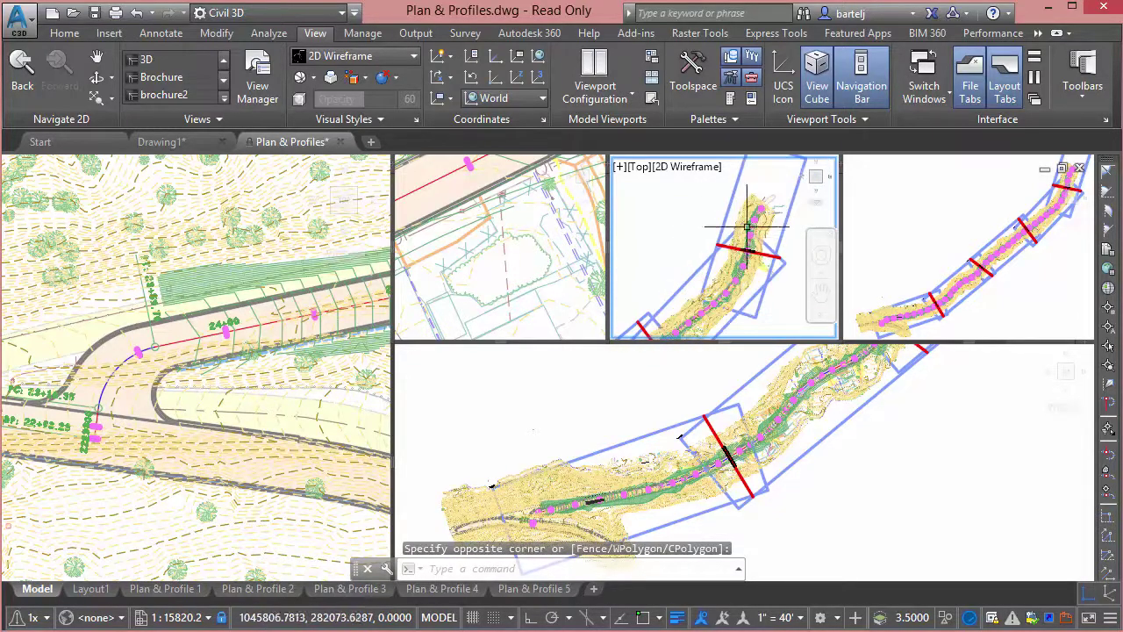
scroll(720, 243, "up", 5)
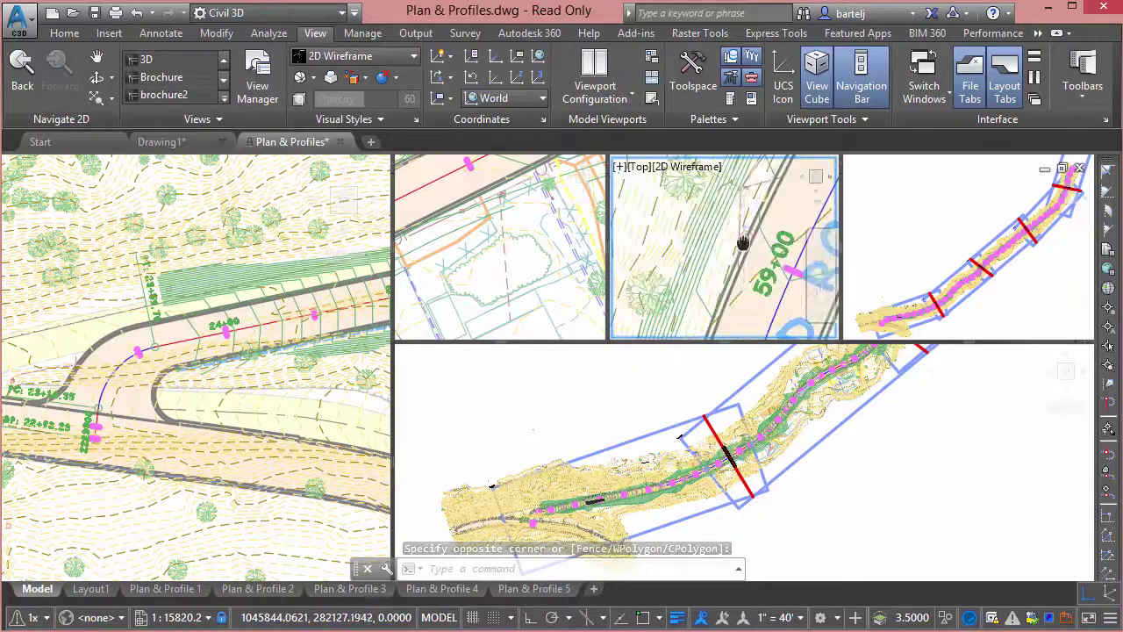
middle_click_drag(742, 243, 655, 297)
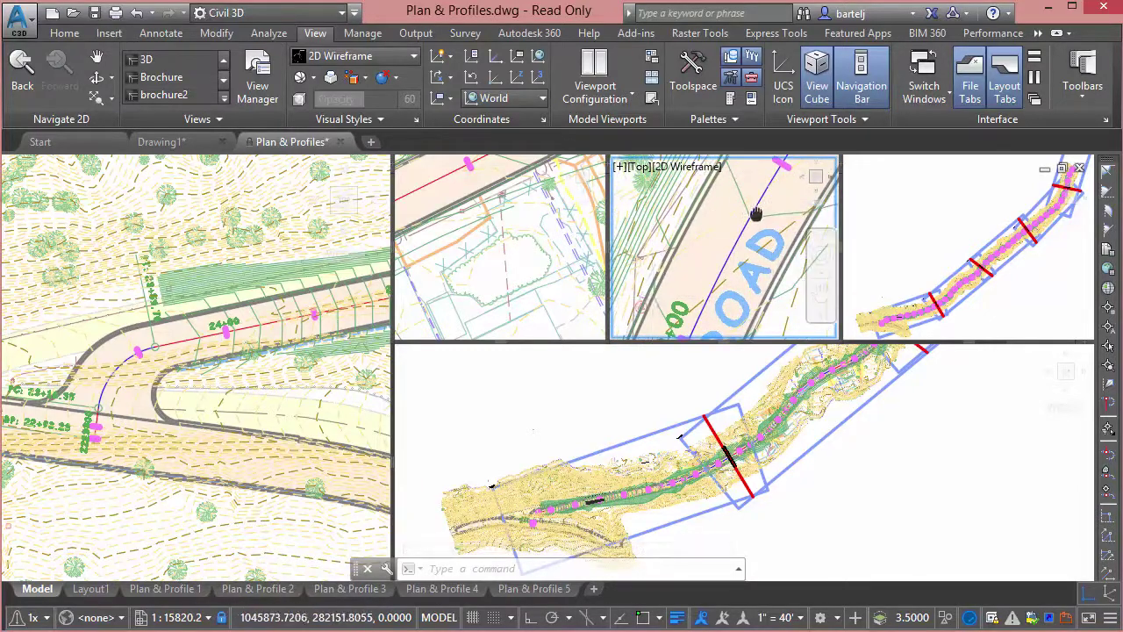
middle_click_drag(756, 215, 685, 267)
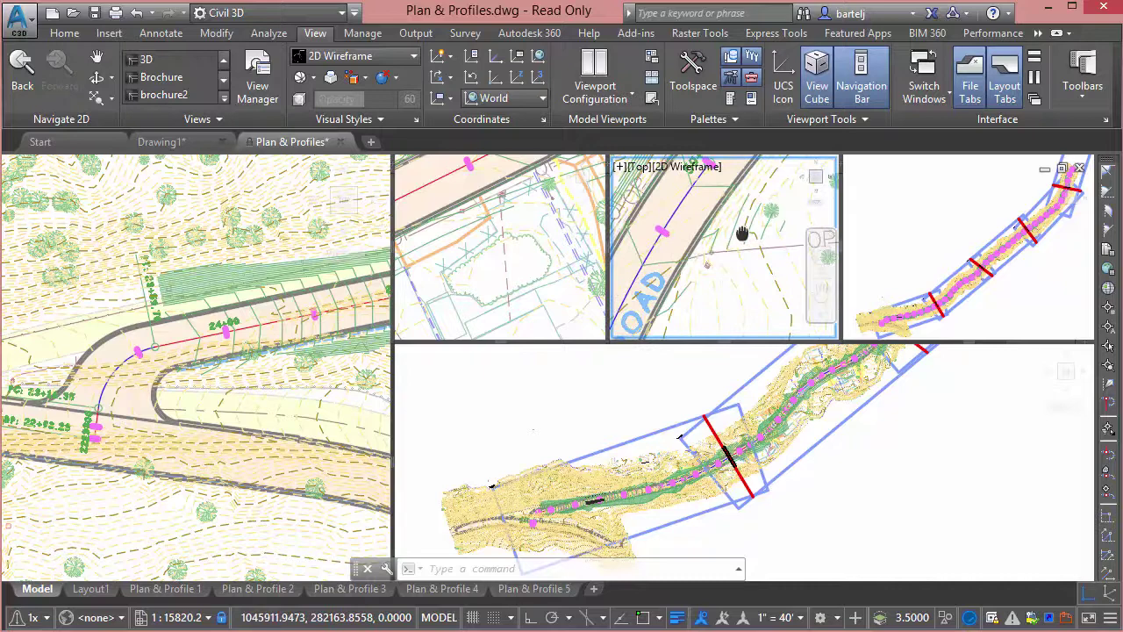
middle_click_drag(741, 233, 637, 298)
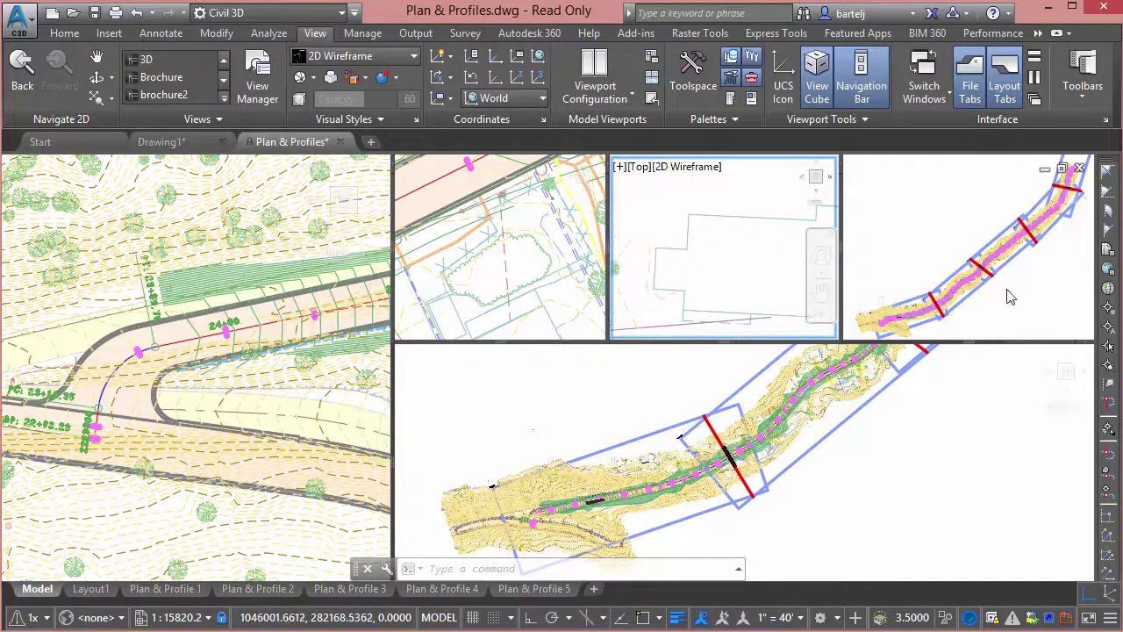
Zoom the top-right viewport onto an enlarged road section
left_click(1010, 297)
scroll(1025, 237, "up", 2)
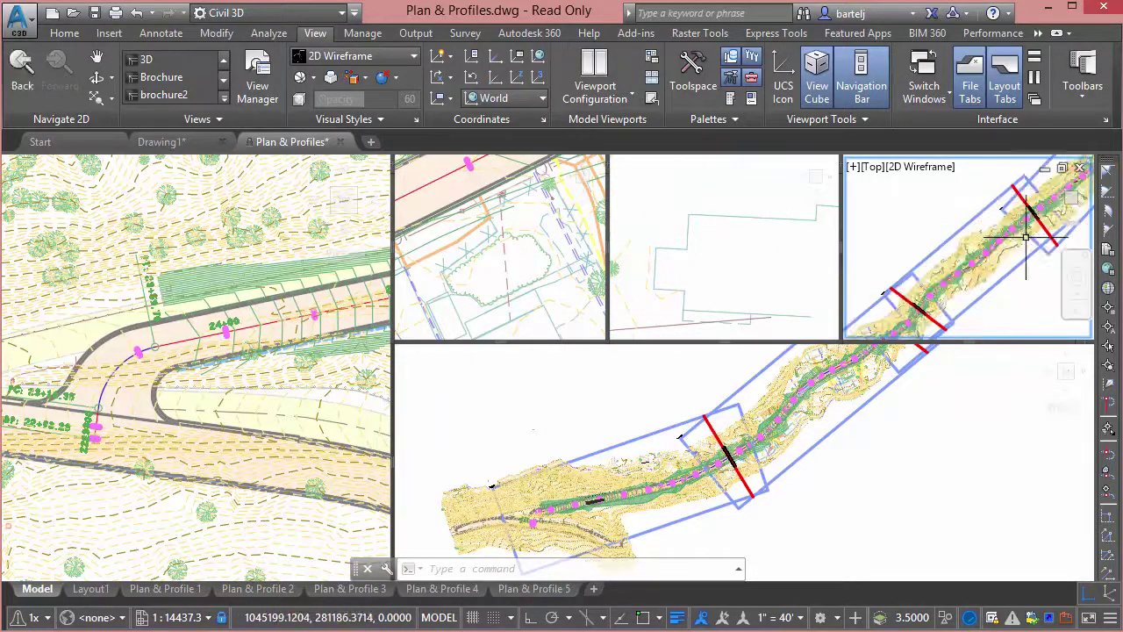
scroll(1025, 237, "up", 4)
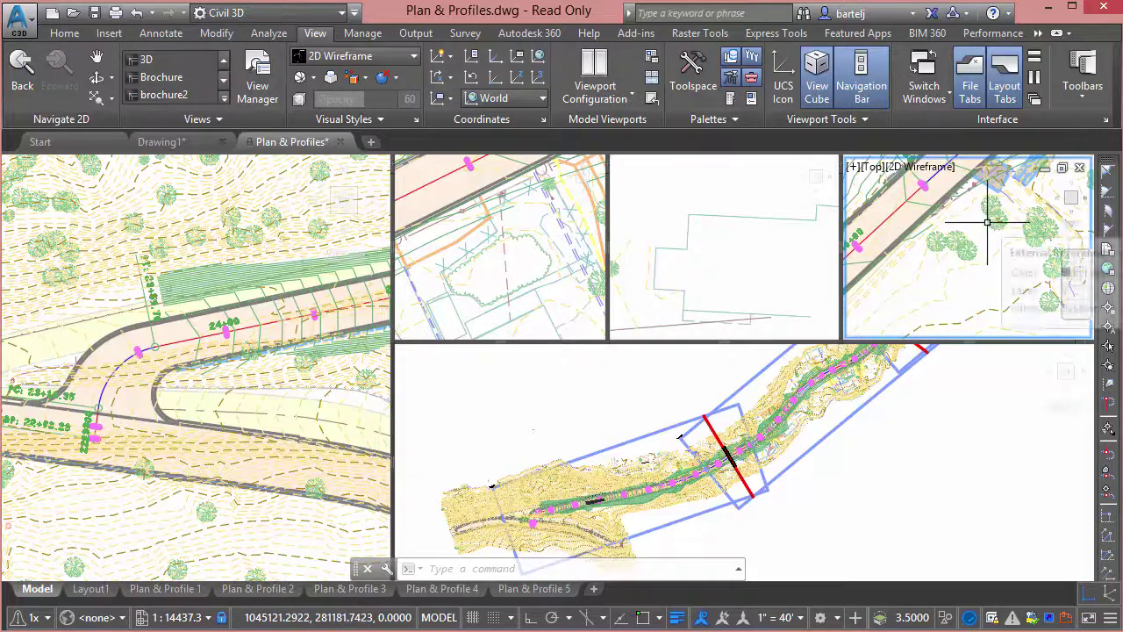
middle_click_drag(972, 226, 963, 332)
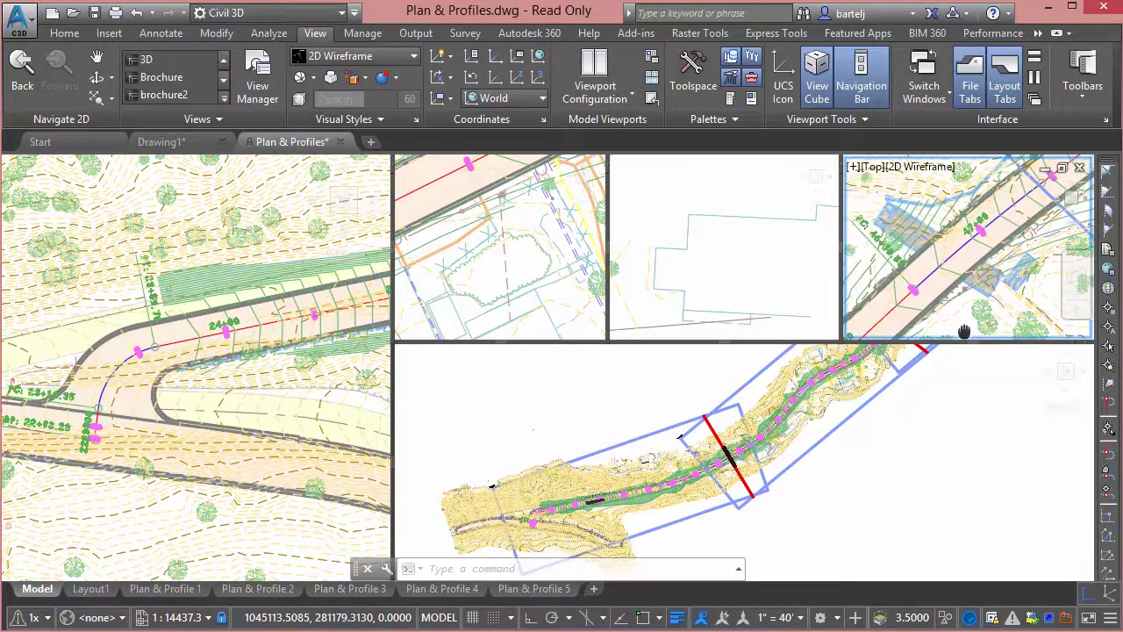
Frame the large lower viewport on the road's profile view grids
left_click(816, 511)
scroll(777, 452, "up", 4)
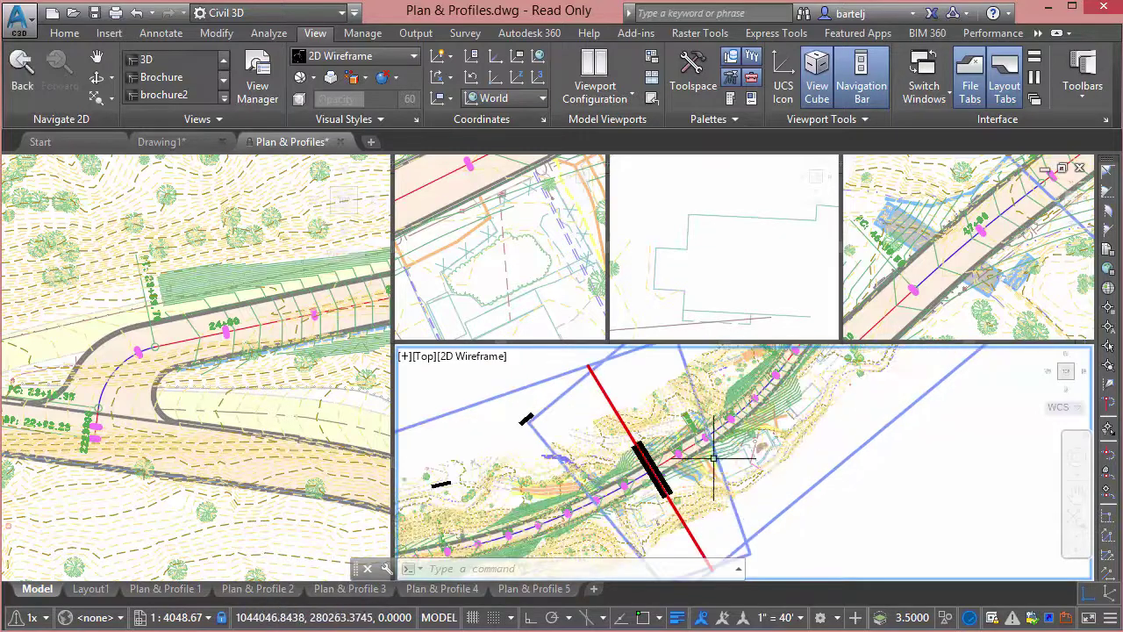
scroll(791, 475, "down", 5)
middle_click_drag(883, 519, 788, 368)
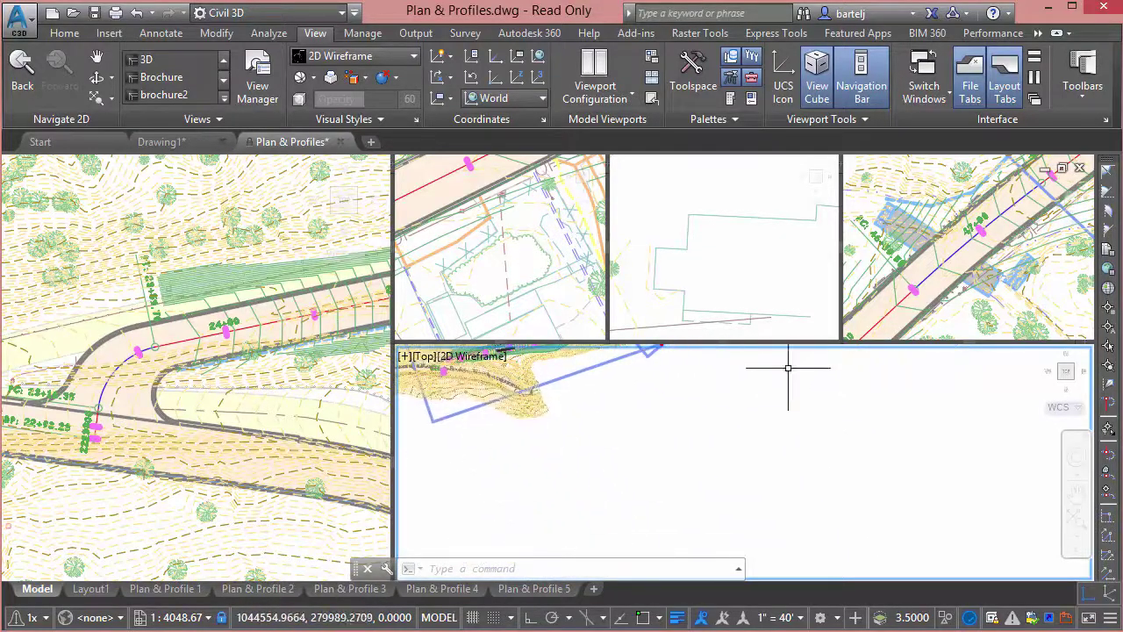
scroll(702, 381, "down", 3)
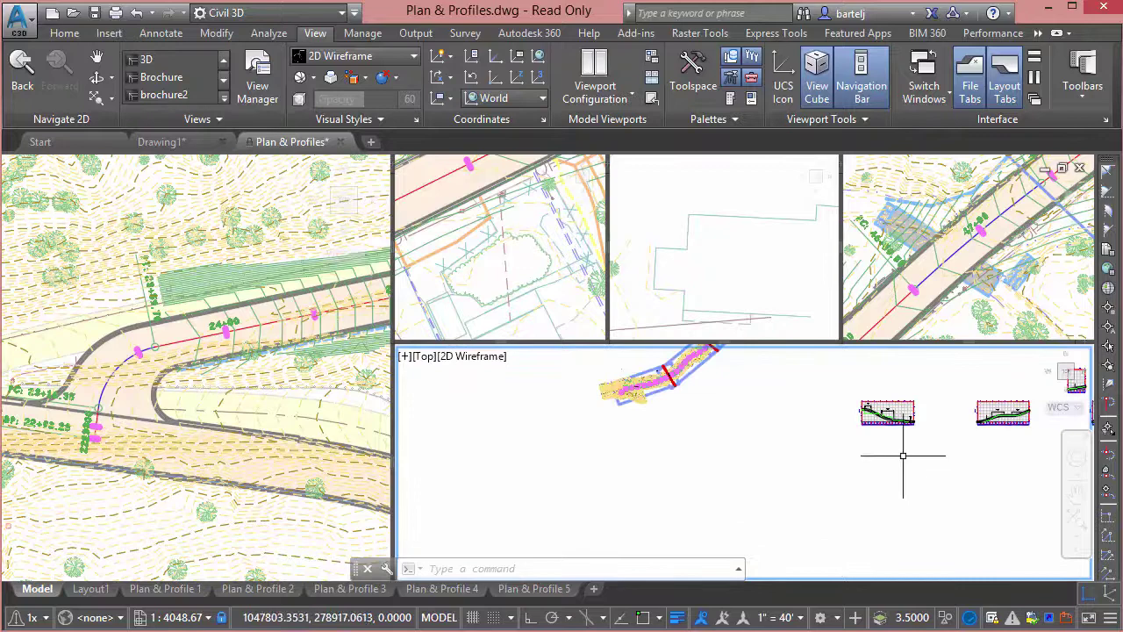
middle_click_drag(903, 456, 745, 465)
scroll(729, 423, "up", 8)
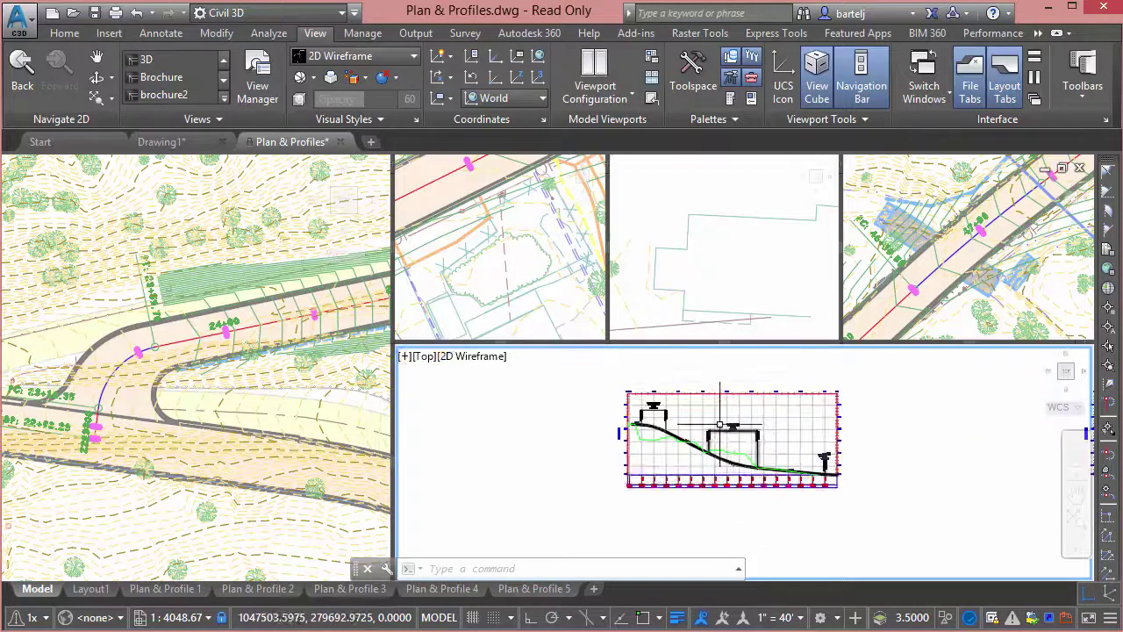
scroll(715, 430, "up", 3)
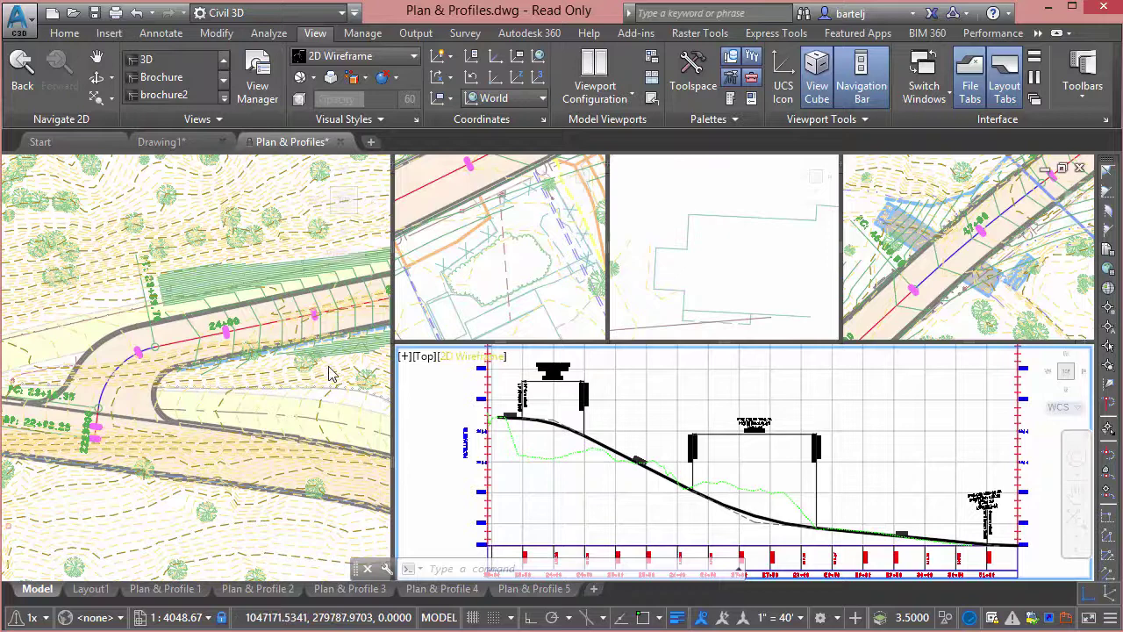
Measure with DIST from the arc end in the left view to the building outline view: 3584.2893
left_click(136, 406)
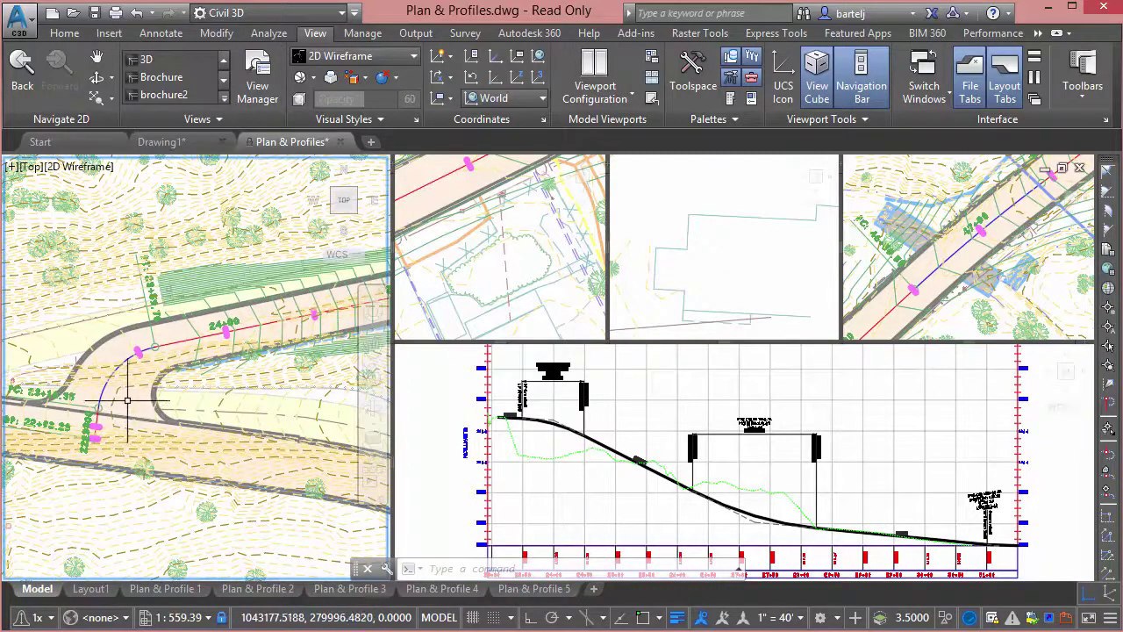
left_click(129, 401)
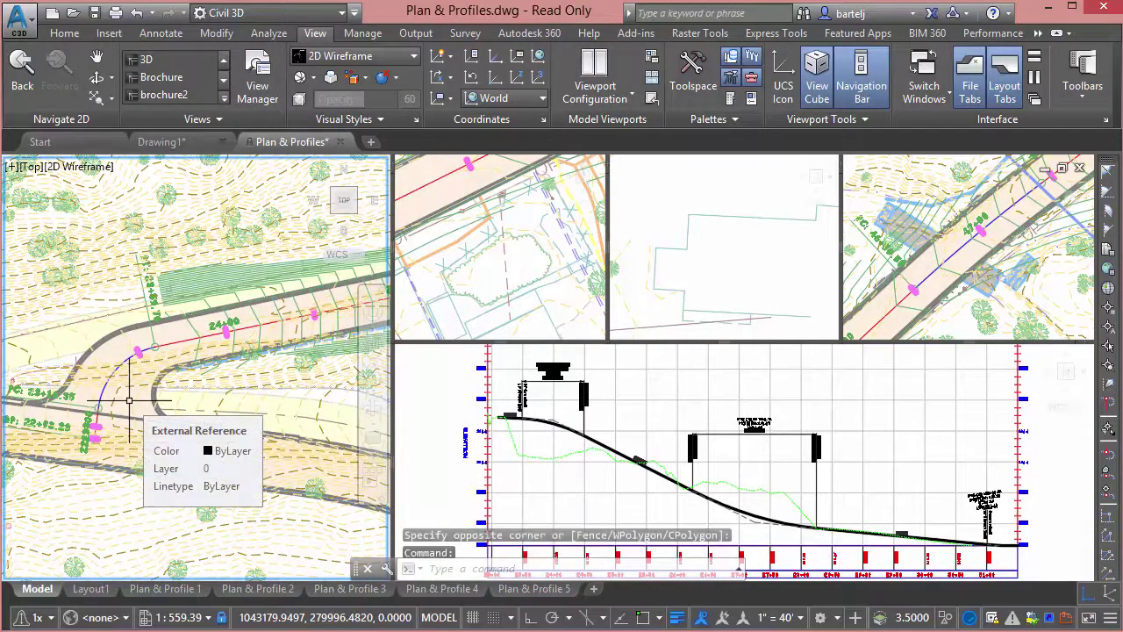
type("dist")
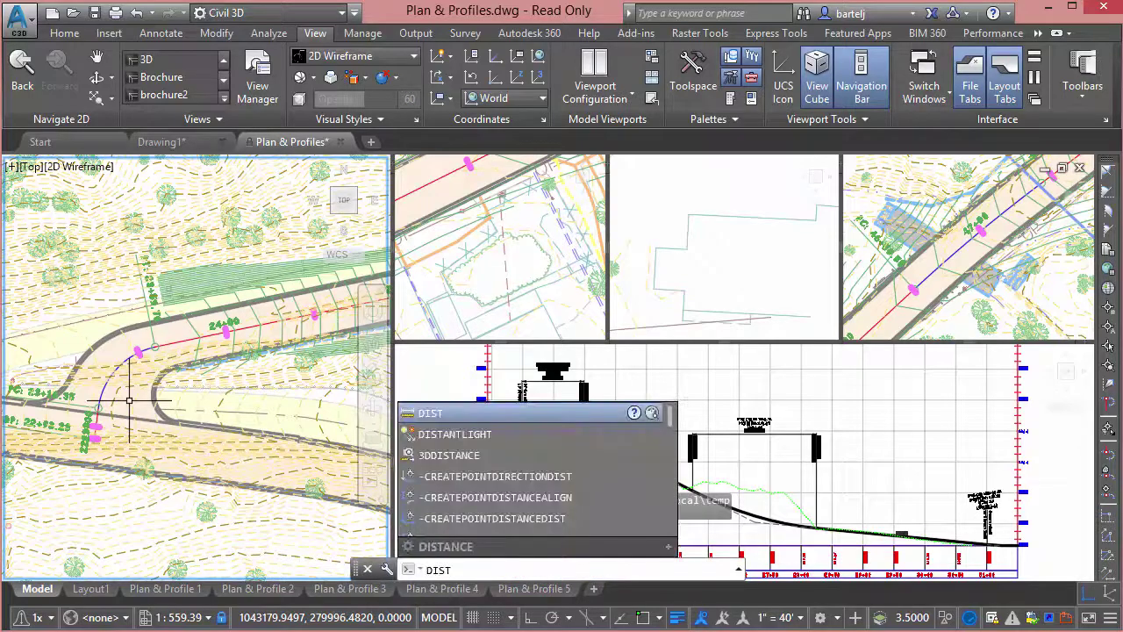
key("Return")
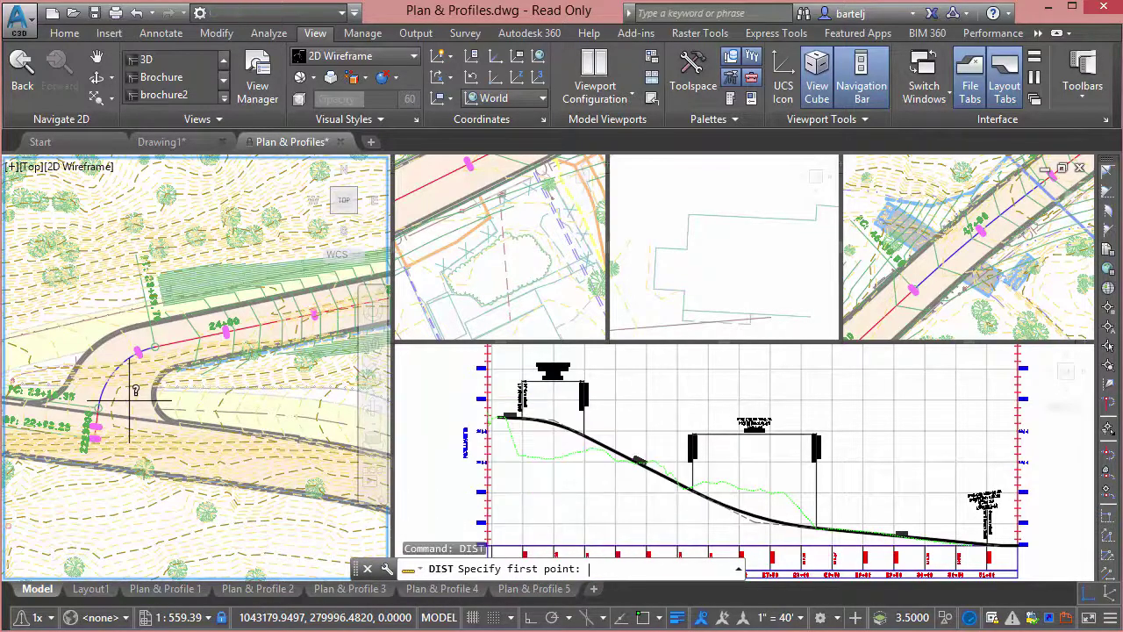
left_click(97, 410)
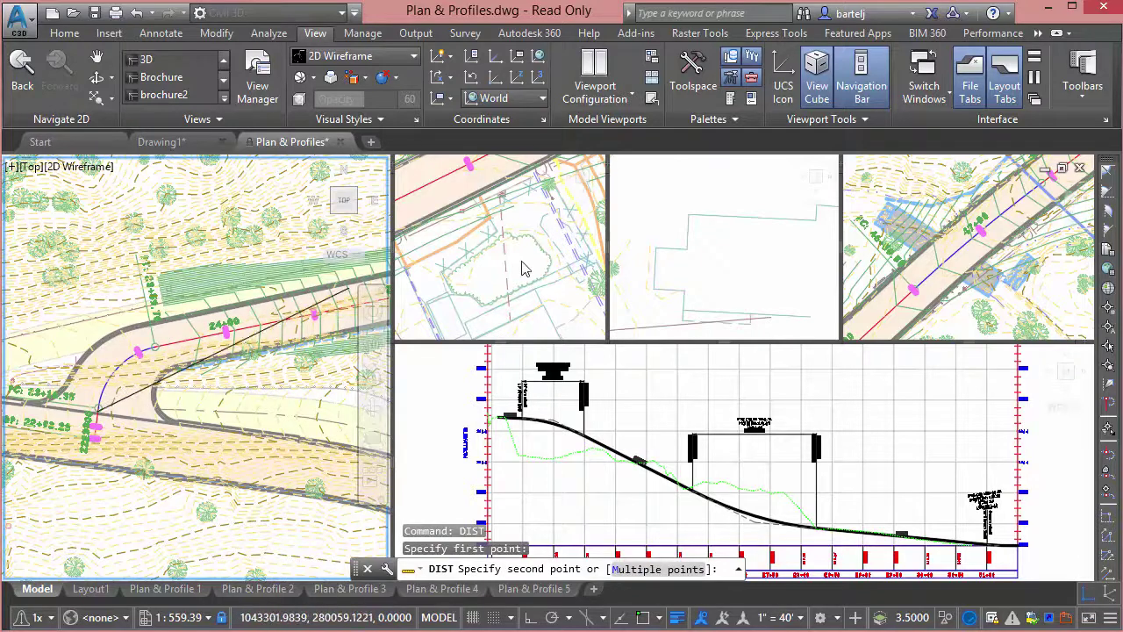
left_click(727, 253)
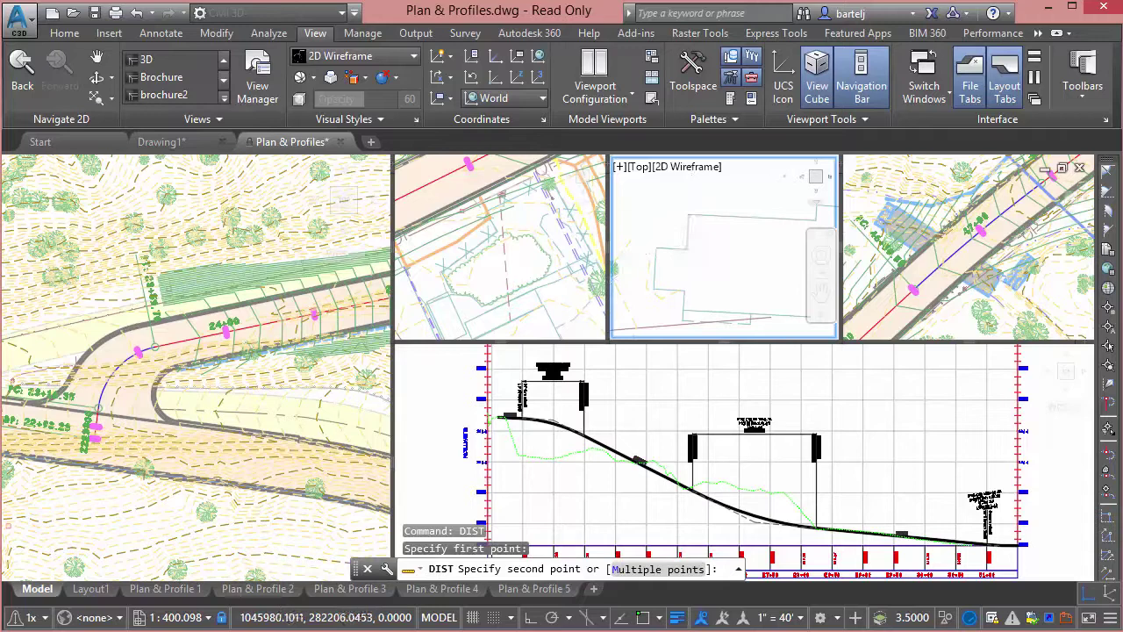
left_click(709, 233)
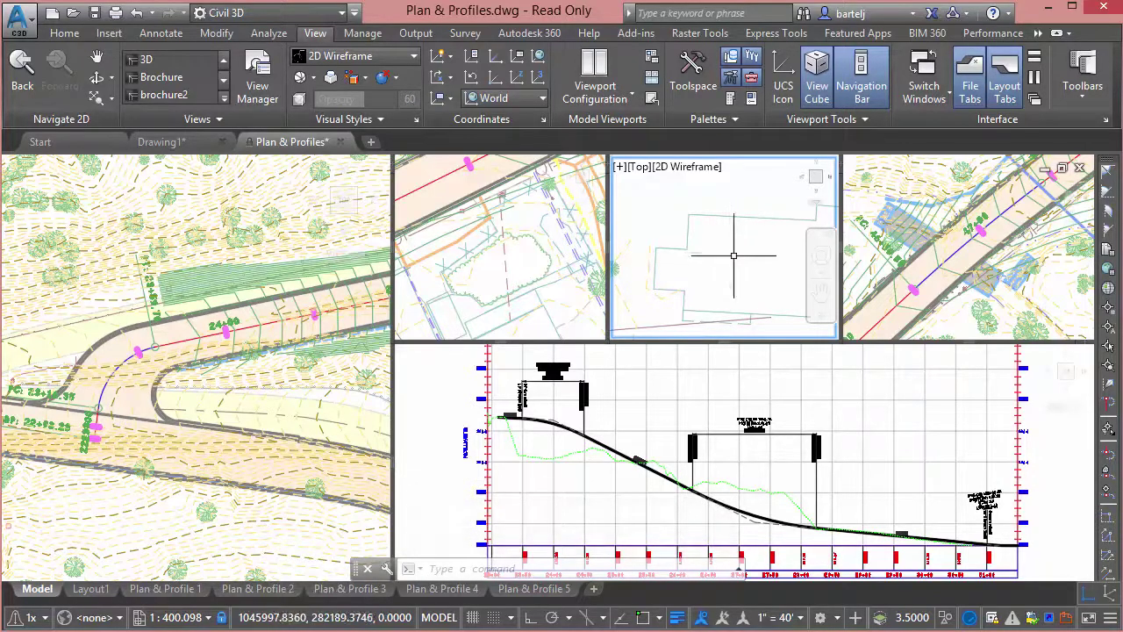
Draw a circle in the building outline, then copy it into the profile and left plan views
type("circl")
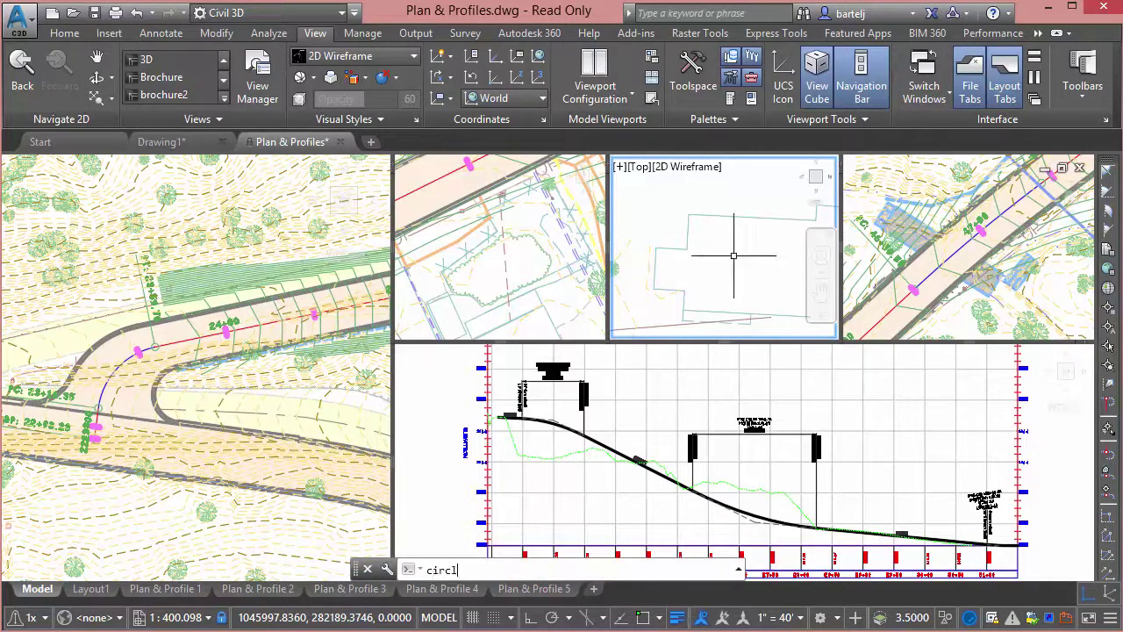
left_click(724, 254)
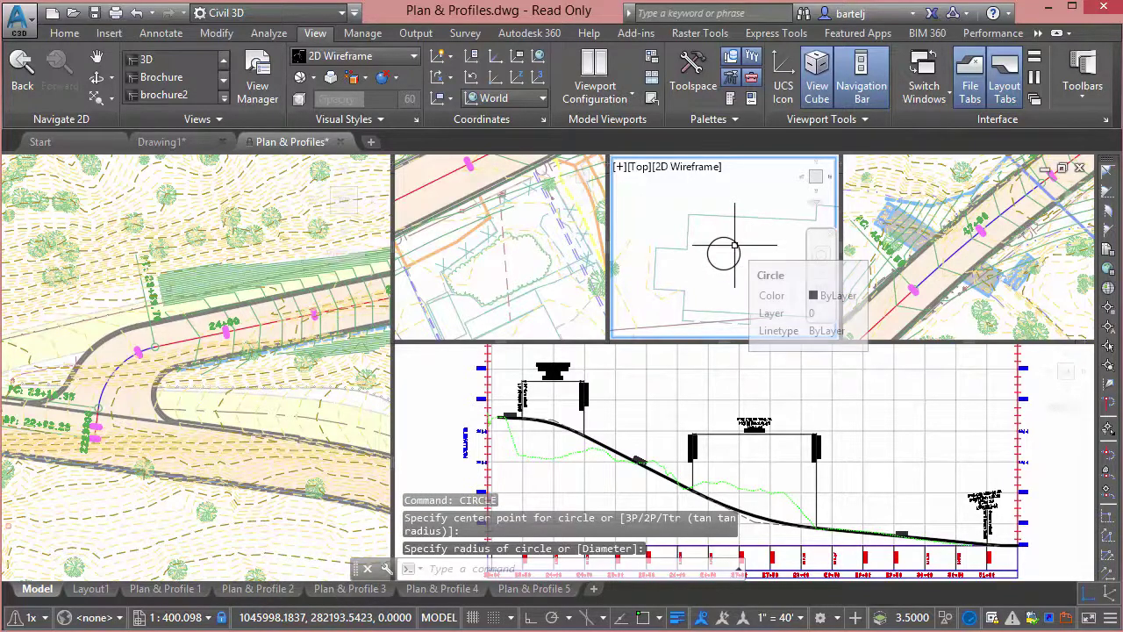
type("copy")
key("Return")
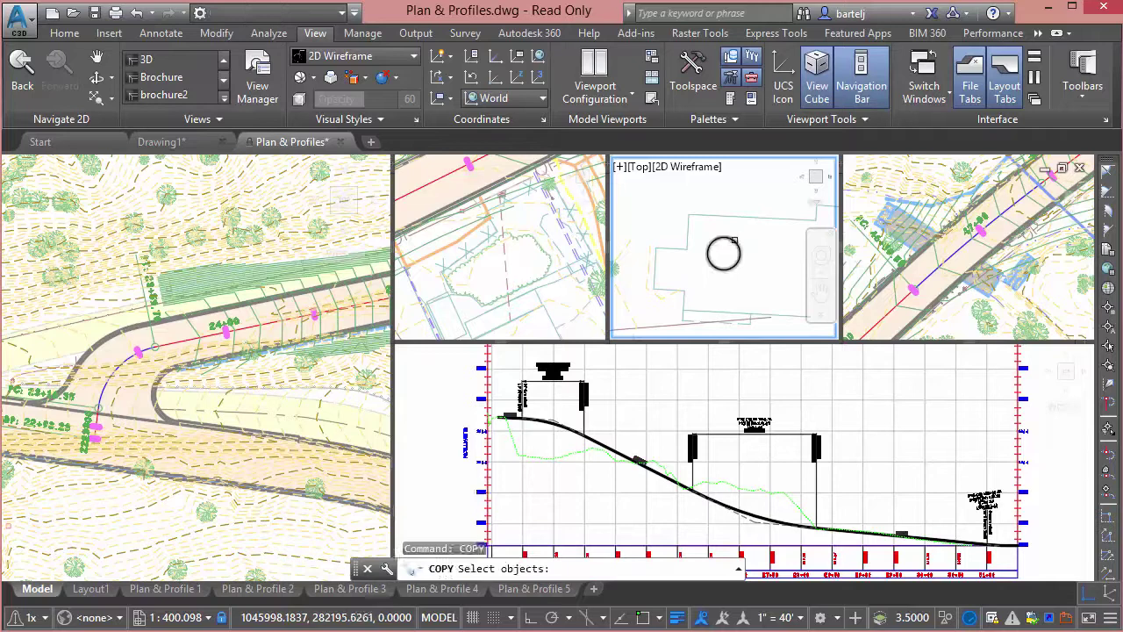
left_click(735, 245)
key("Return")
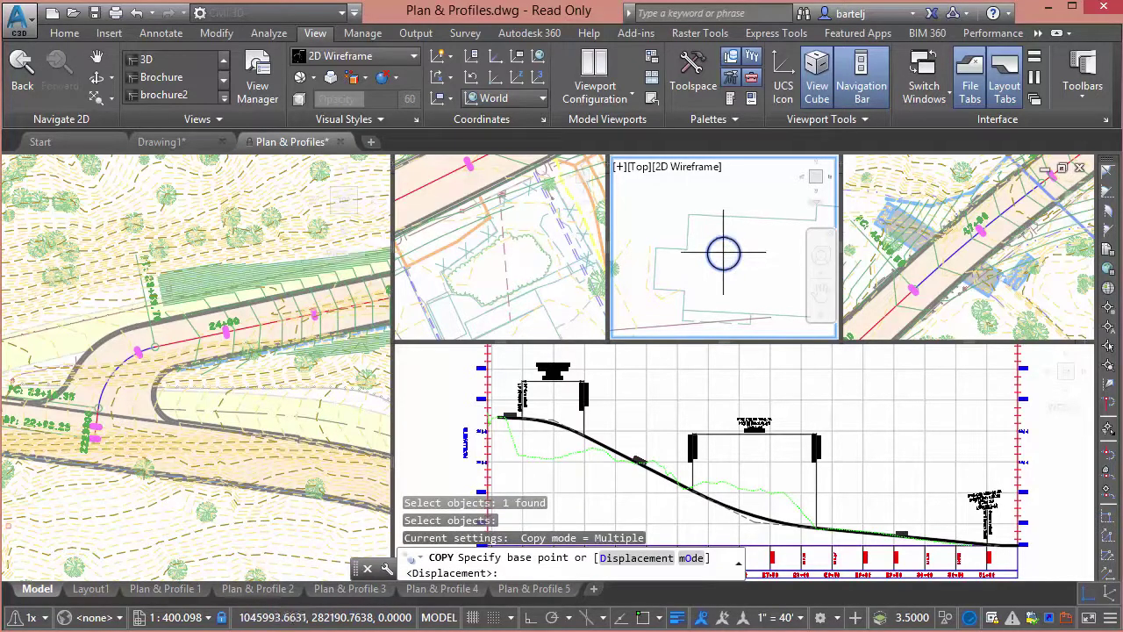
left_click(726, 254)
left_click(912, 422)
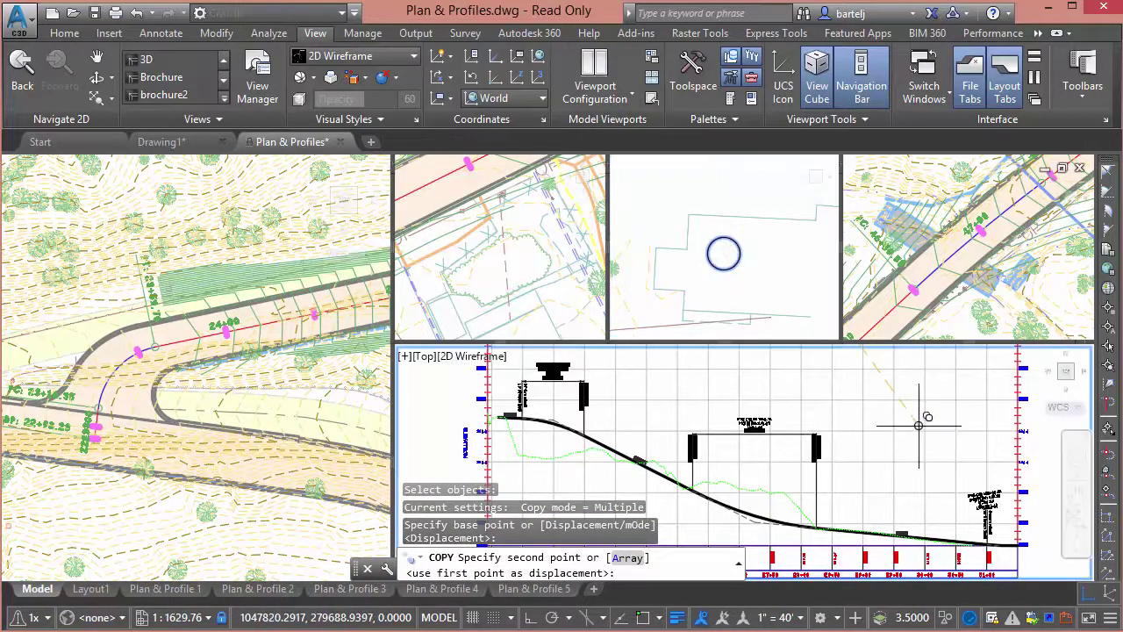
left_click(942, 415)
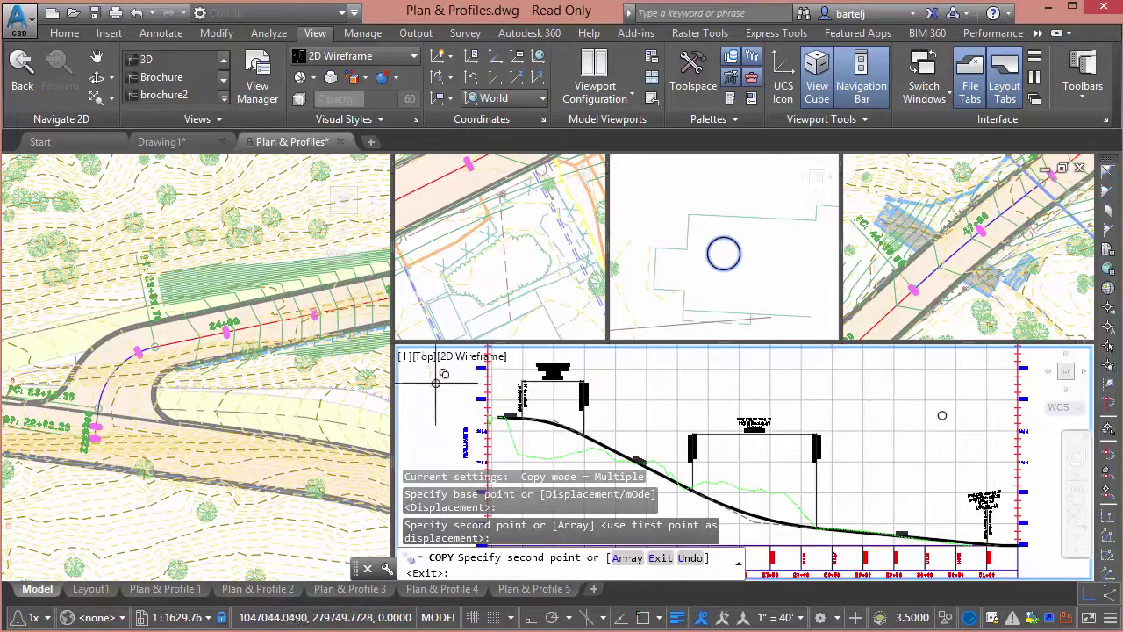
left_click(312, 400)
left_click(128, 399)
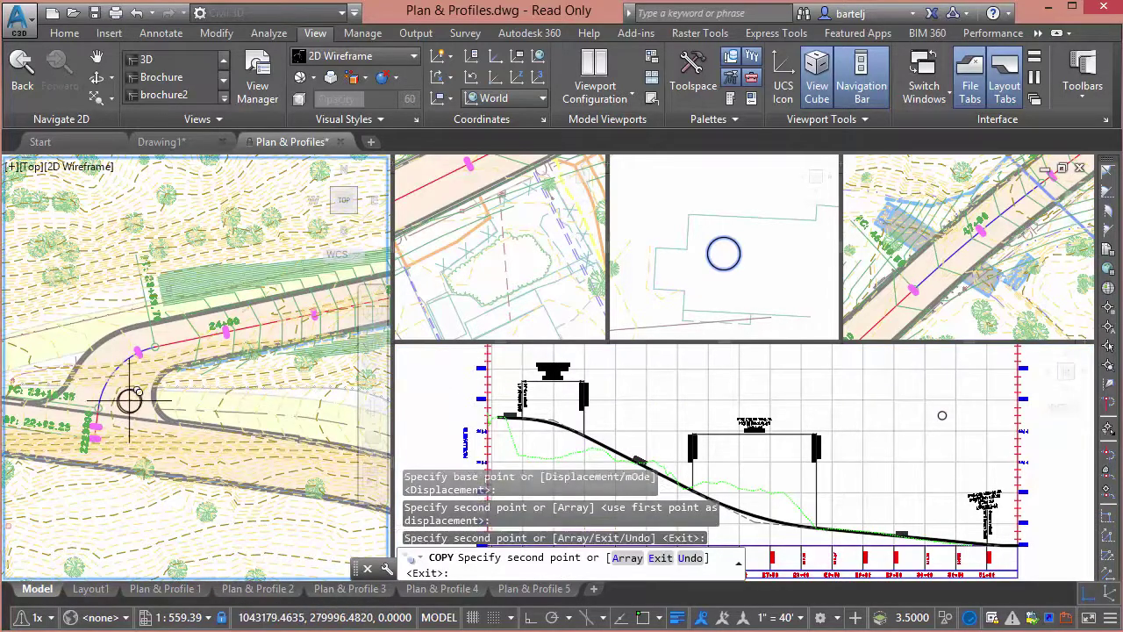
key("Escape")
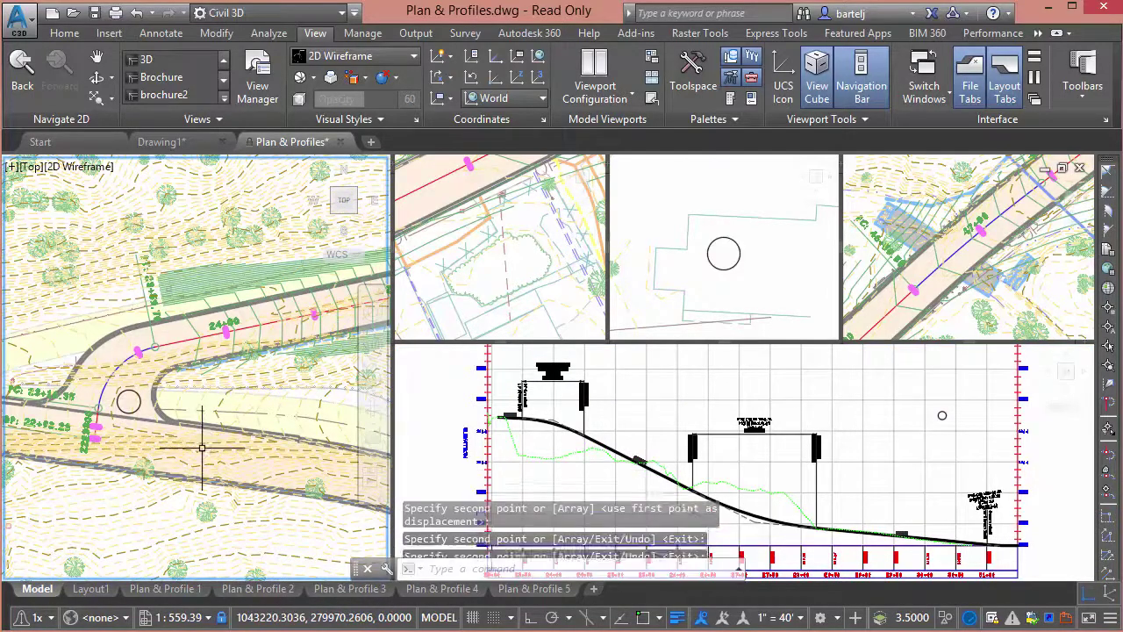
Save the five-viewport layout as a new named viewport configuration 'My Custom'
left_click(652, 57)
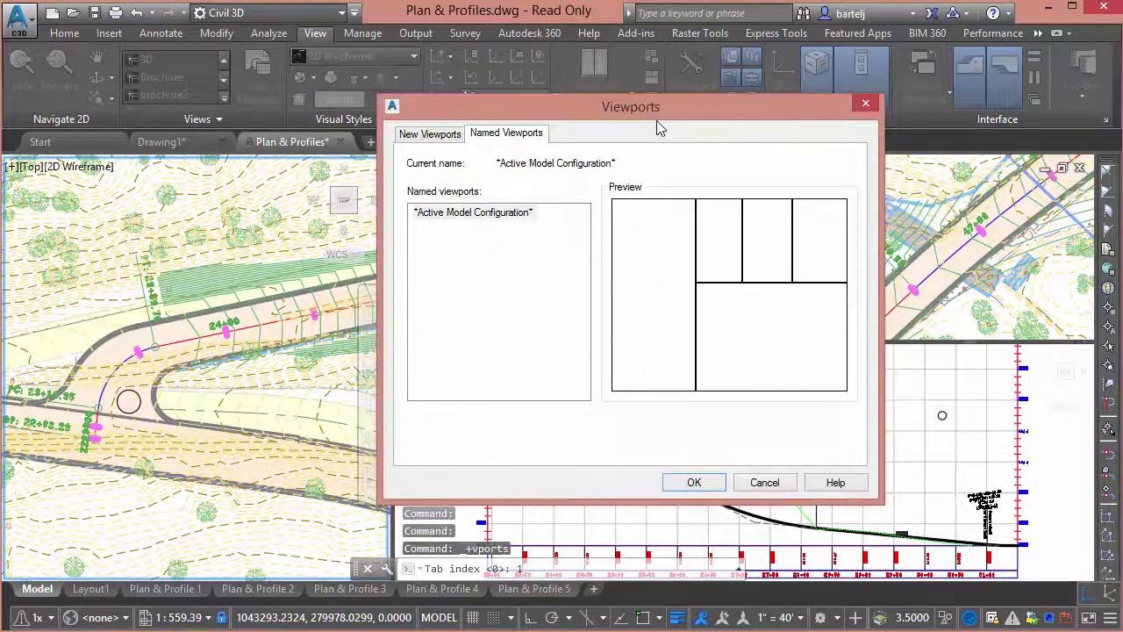
left_click(430, 136)
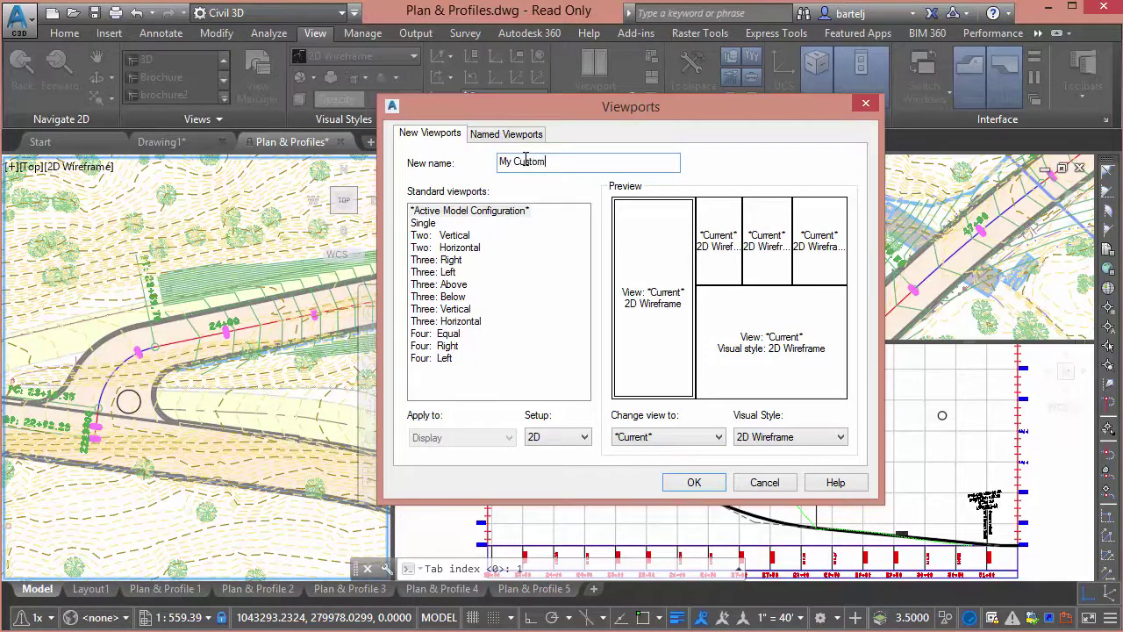
left_click(695, 482)
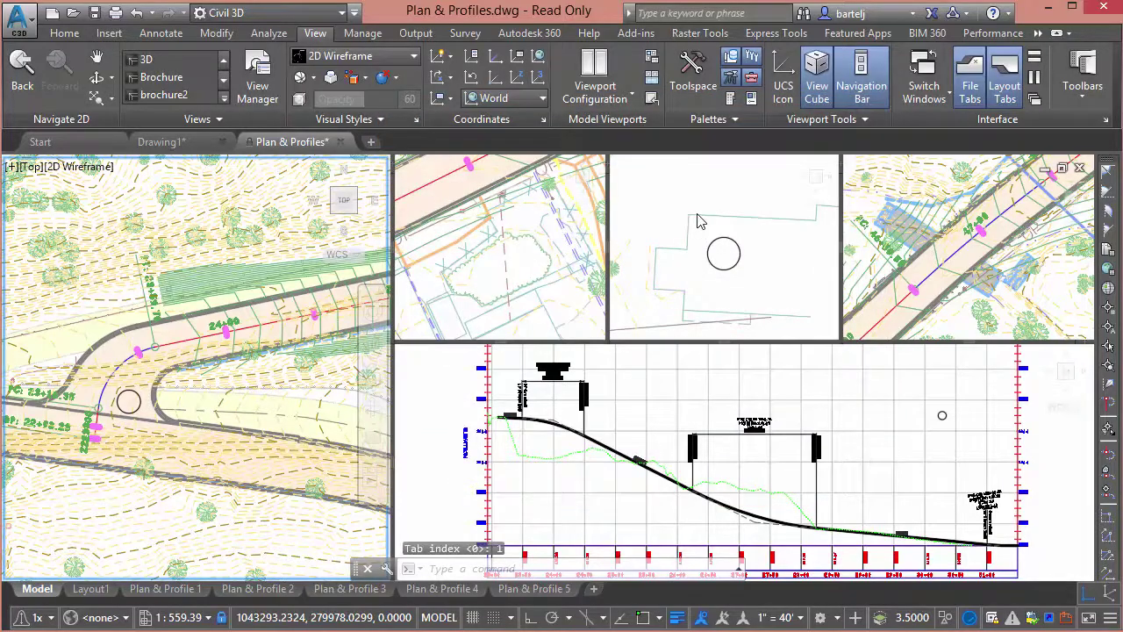
Drag the top viewport dividers left to merge the three small views into one wide plan view
left_click(730, 205)
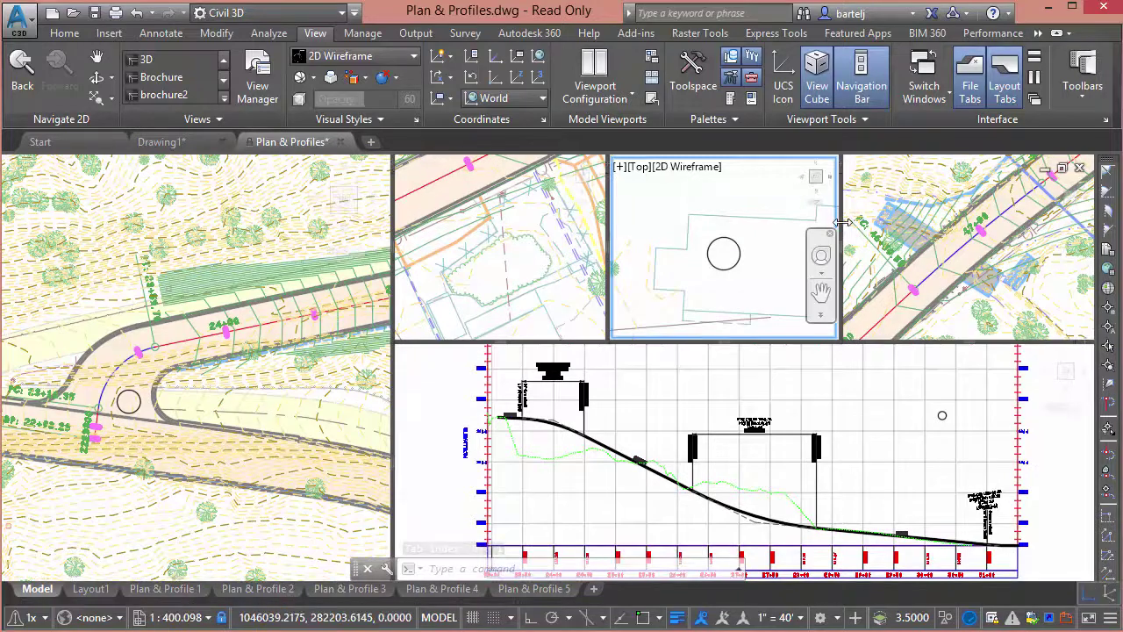
left_click(840, 222)
left_click_drag(840, 222, 654, 230)
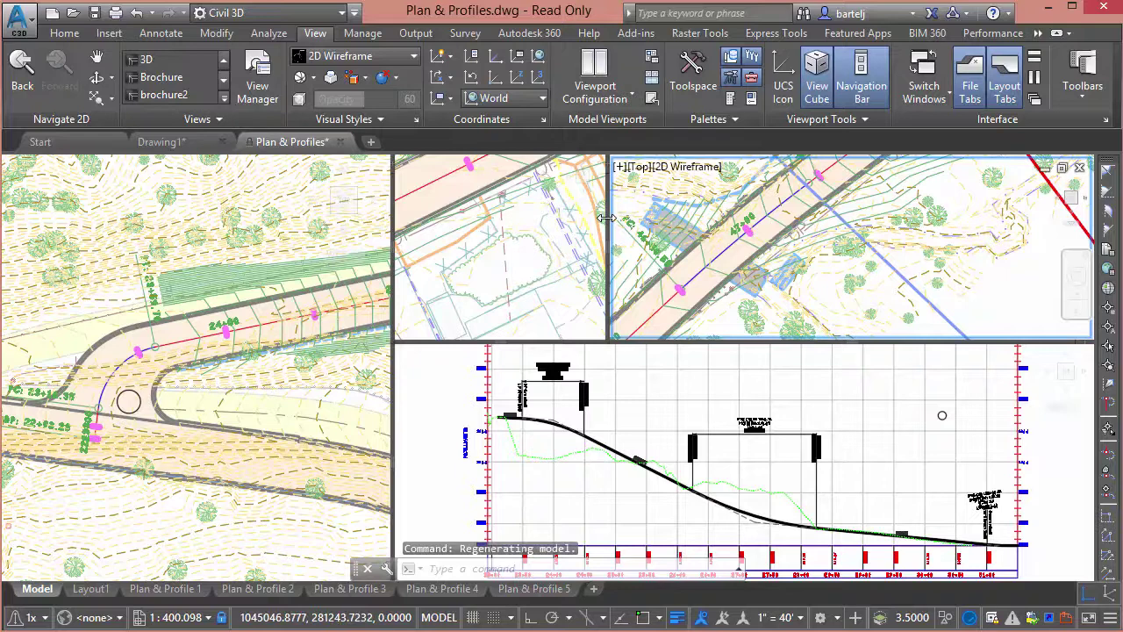
left_click_drag(605, 218, 404, 221)
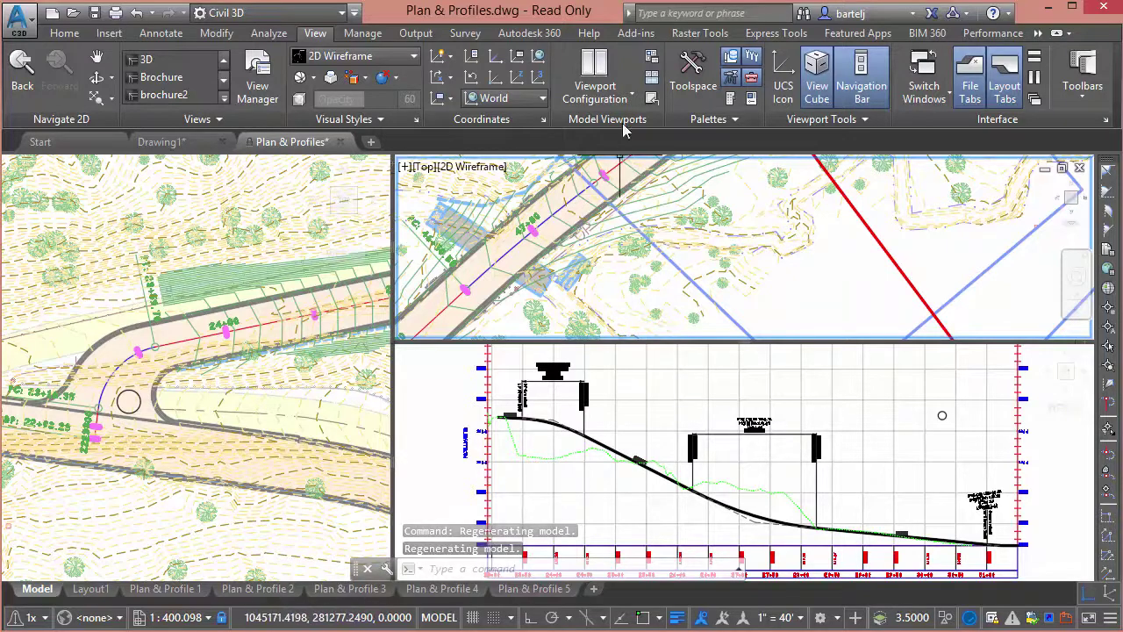
left_click(631, 95)
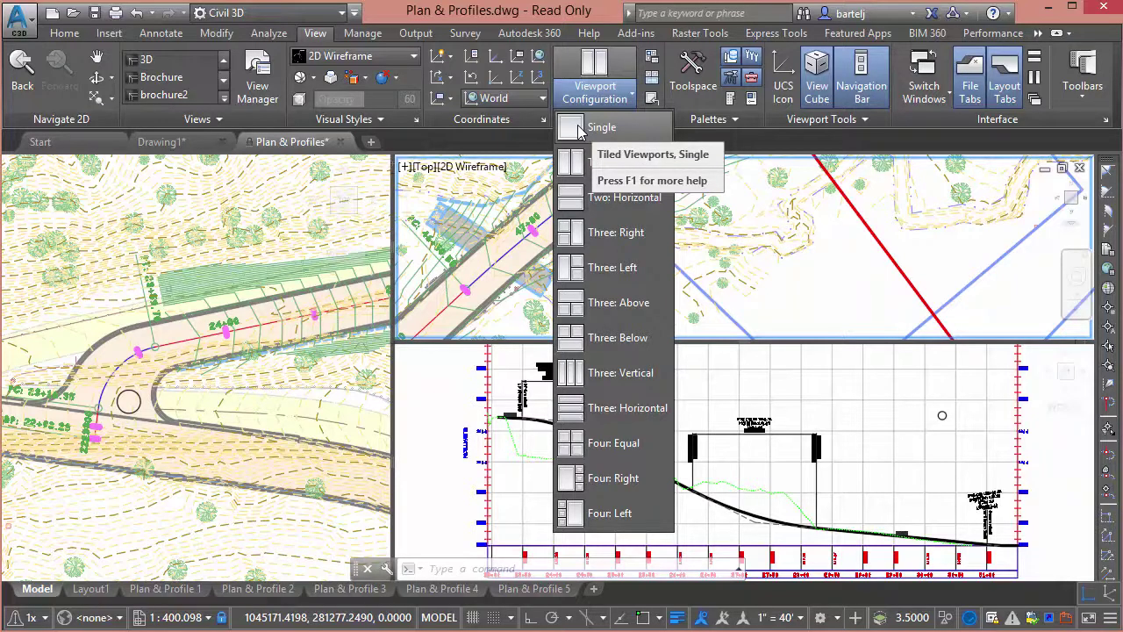
Switch to the Single viewport configuration and frame the full Fish Pond Road corridor
left_click(279, 372)
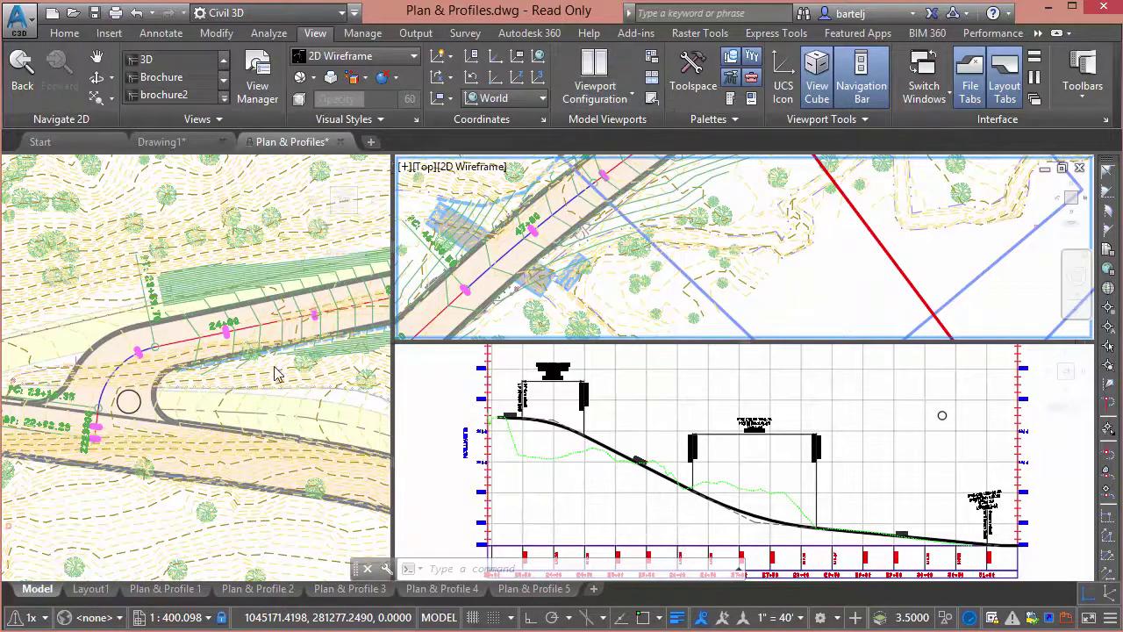
left_click(269, 382)
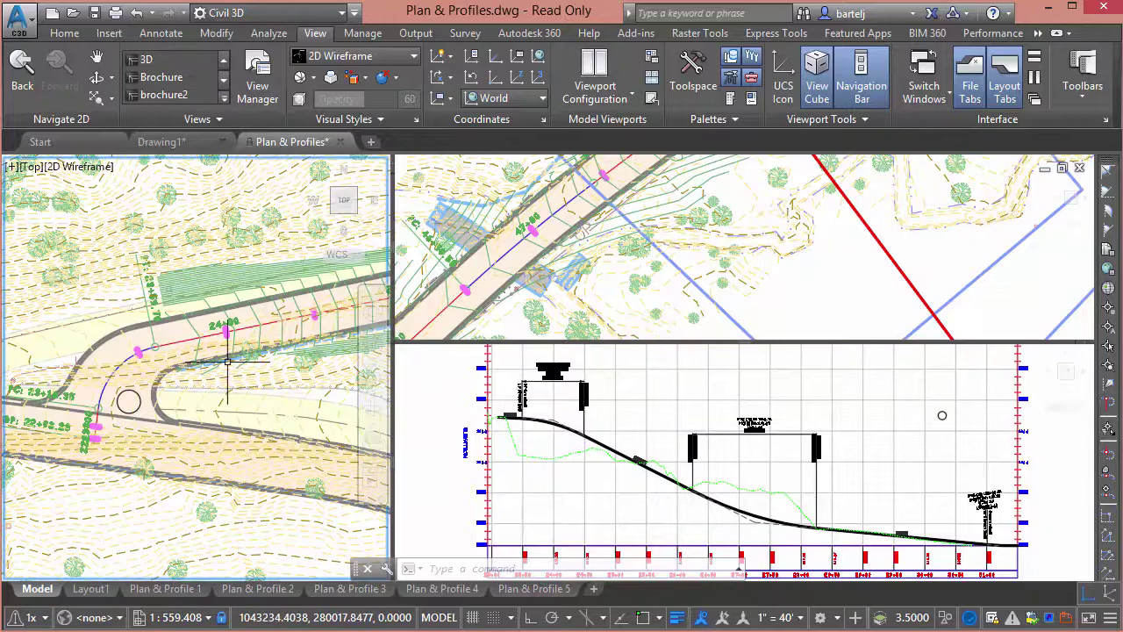
left_click(627, 98)
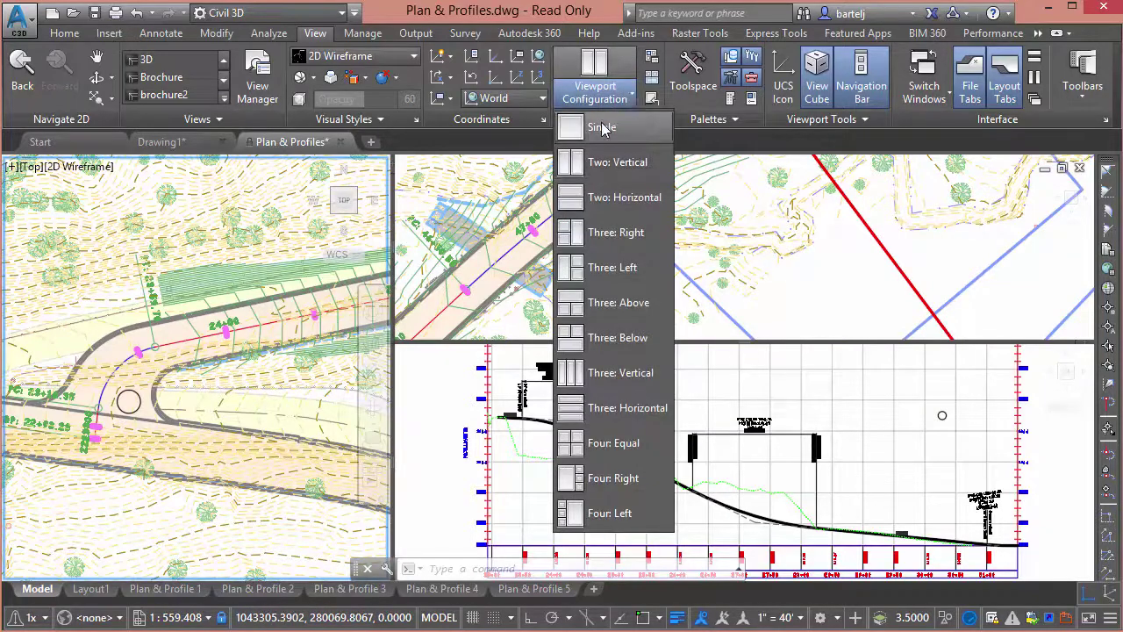
key("Escape")
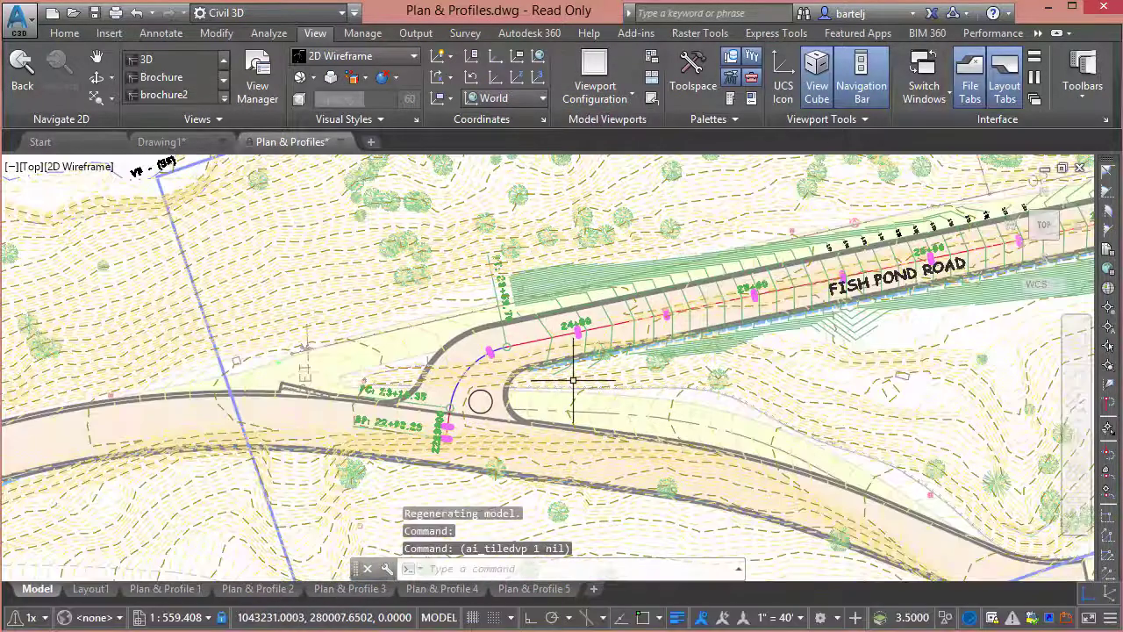
scroll(643, 387, "down", 5)
middle_click_drag(642, 387, 575, 391)
scroll(497, 409, "up", 2)
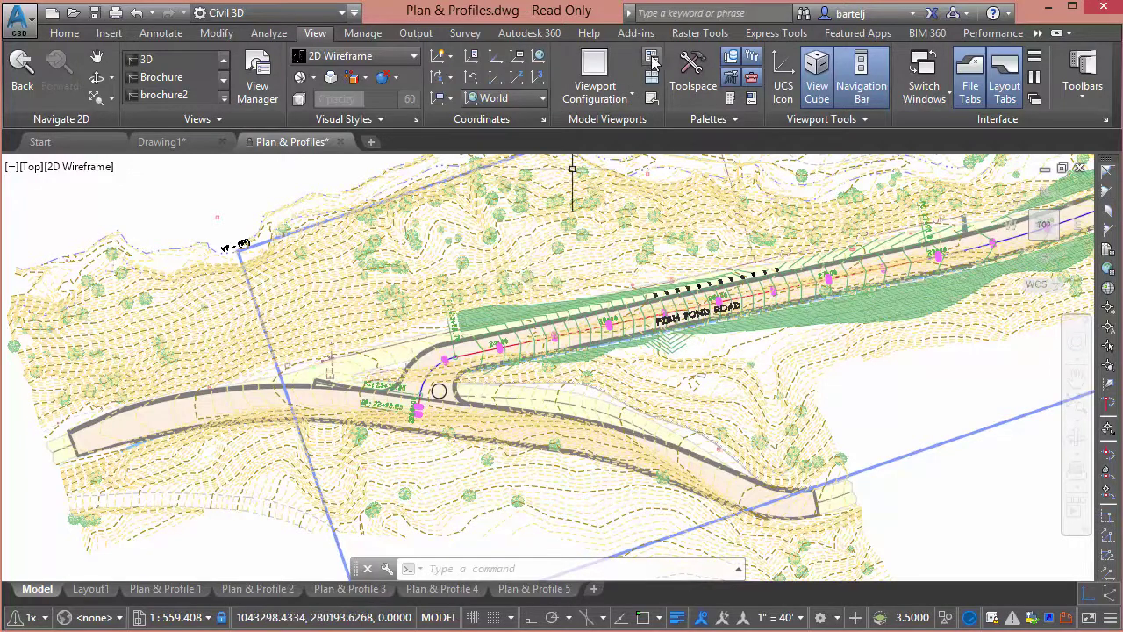
Restore the 'My Custom' named viewport layout, splitting model space into tiled plan and profile views
left_click(652, 57)
left_click(438, 229)
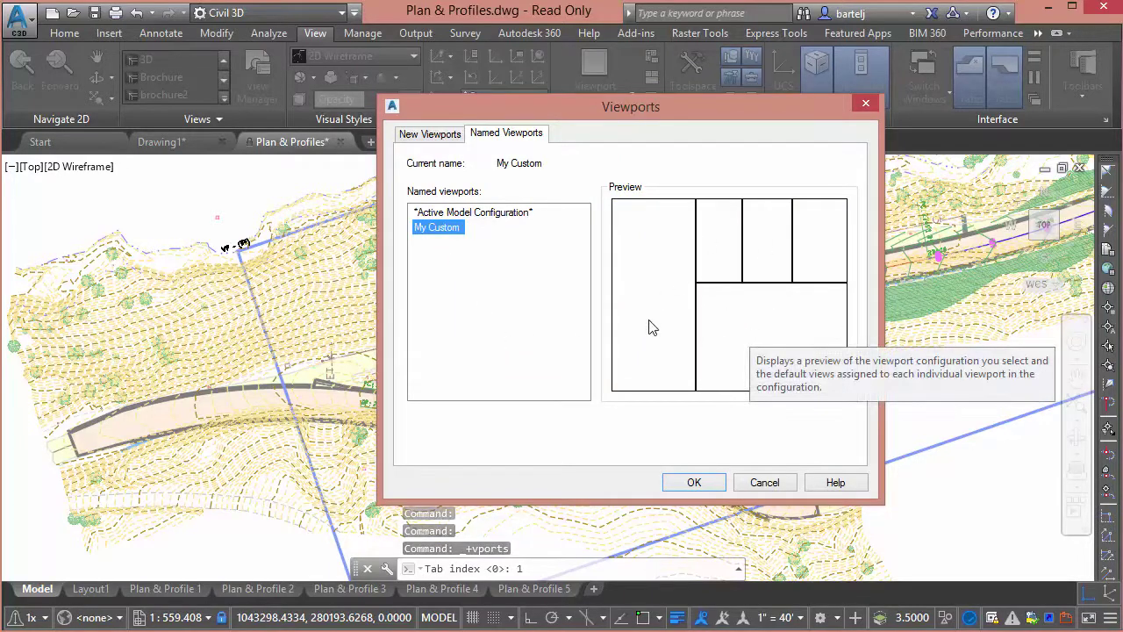
left_click(694, 482)
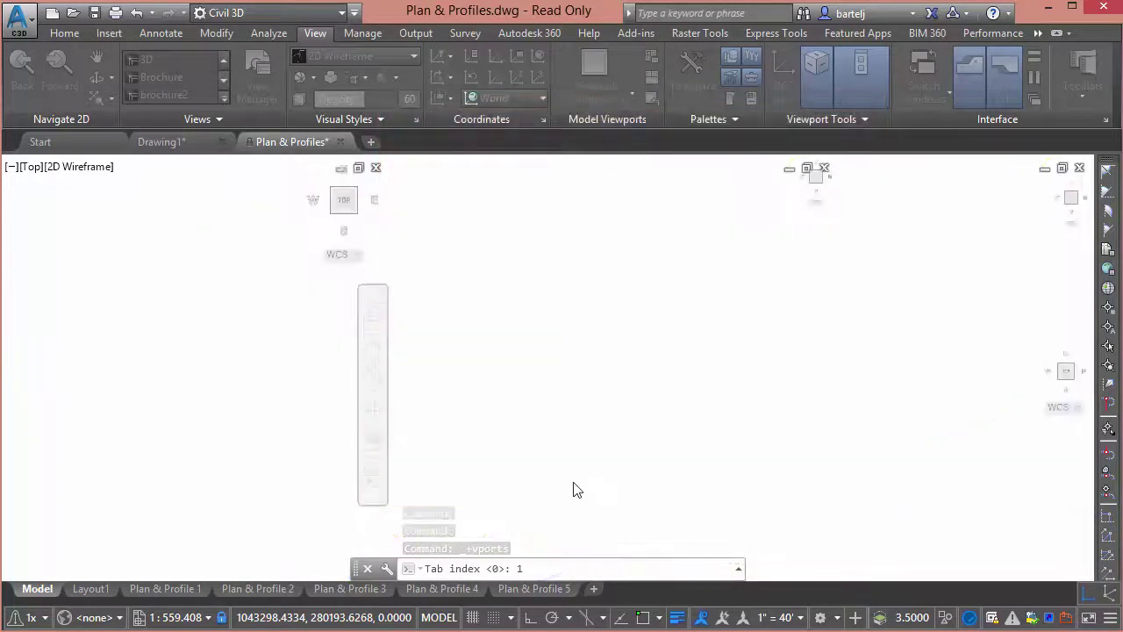